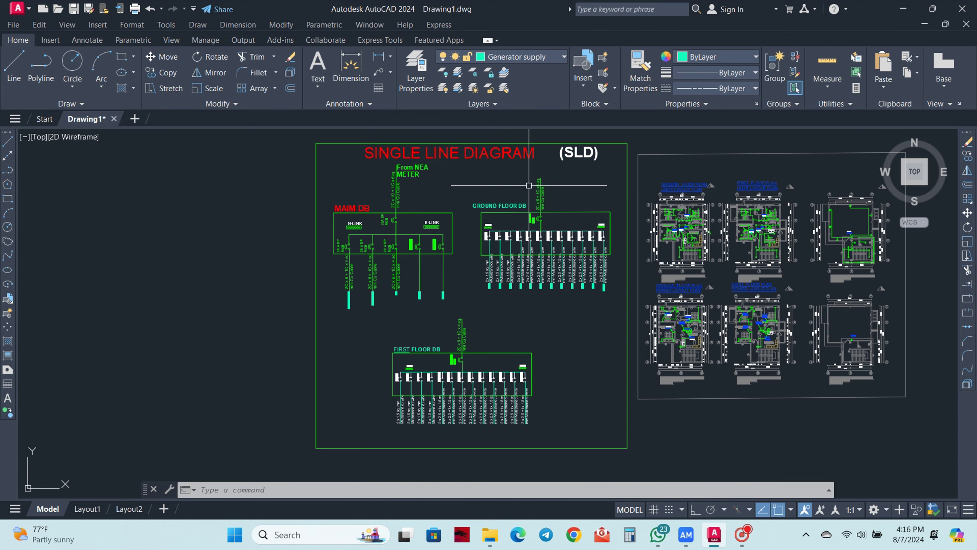
Step: Frame the MAIM DB section and its incoming supply in the diagram
scroll(512, 181, "up", 4)
scroll(631, 277, "down", 2)
middle_click_drag(631, 277, 574, 220)
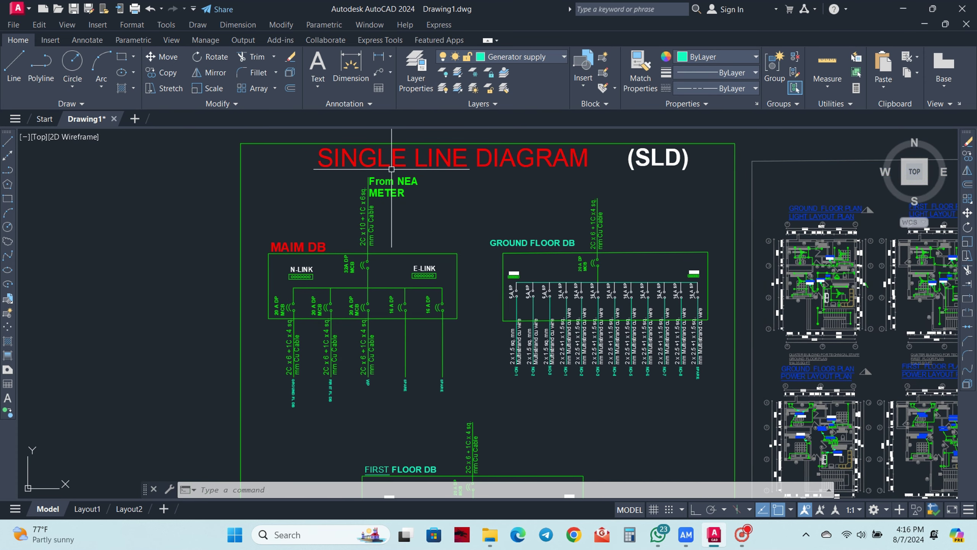
key("Escape")
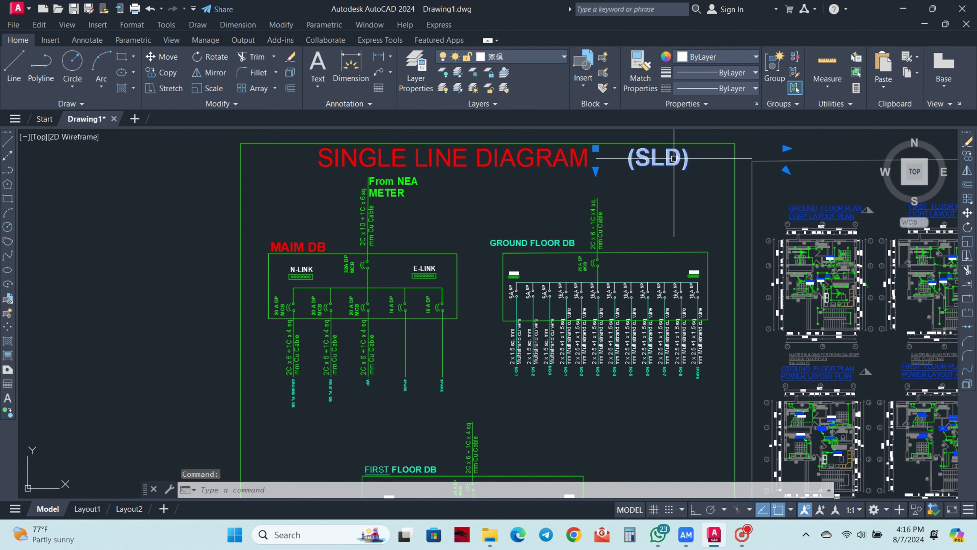
key("Escape")
mouse_move(454, 214)
middle_mouse_down()
mouse_move(482, 202)
mouse_move(514, 215)
middle_mouse_up()
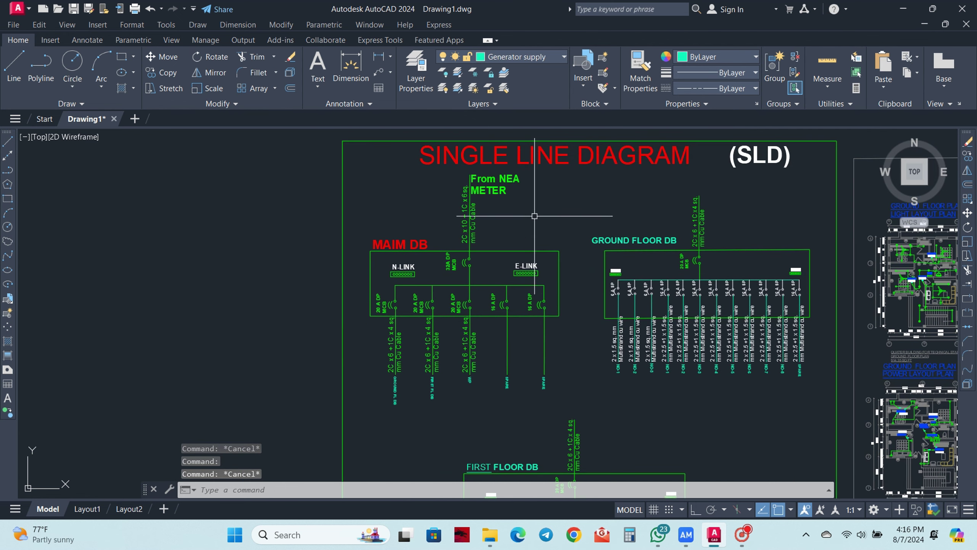
scroll(514, 215, "up", 2)
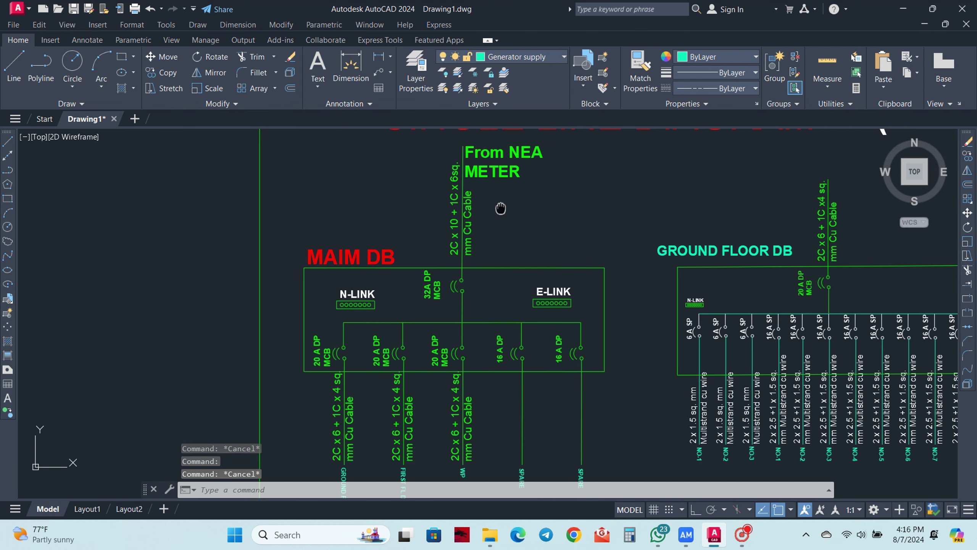
scroll(502, 208, "down", 2)
scroll(474, 203, "up", 2)
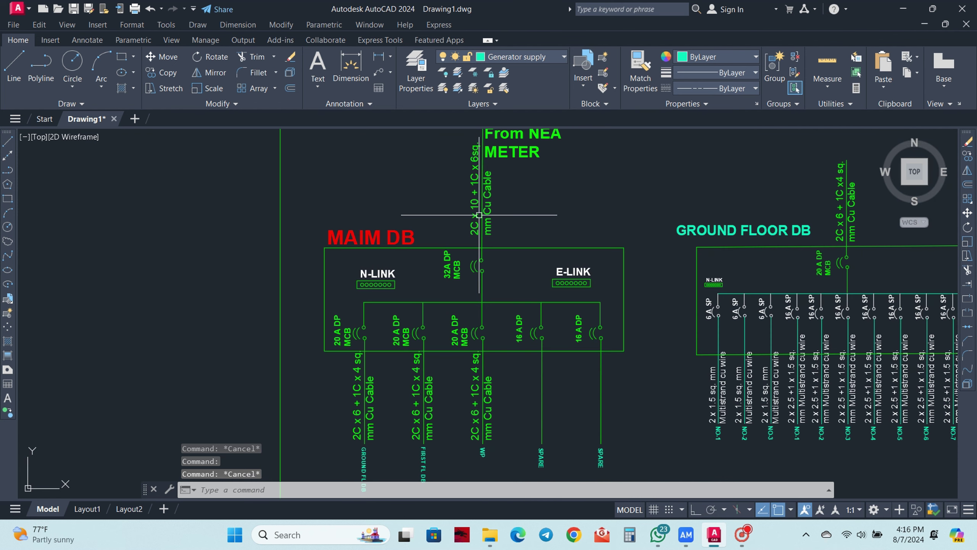
left_click(476, 211)
key("Escape")
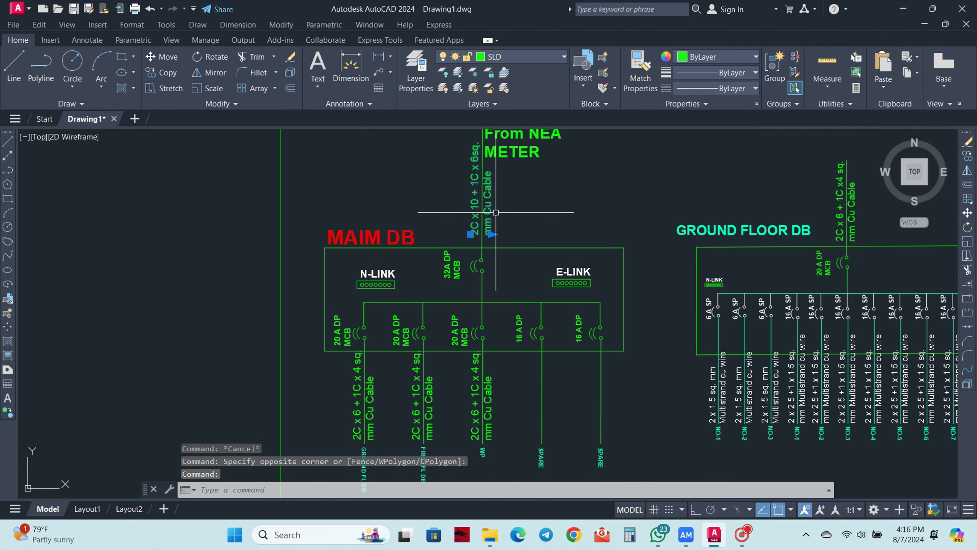
key("Escape")
mouse_move(522, 214)
middle_mouse_down()
mouse_move(521, 202)
mouse_move(524, 211)
mouse_move(497, 220)
middle_mouse_up()
key("Escape")
key("Escape")
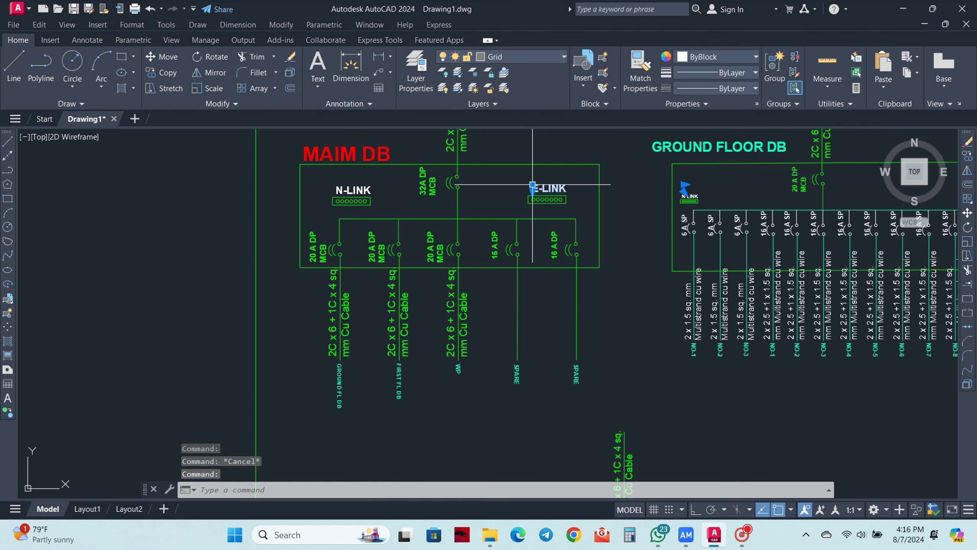
Step: Inspect the MAIM DB outgoing cables, 20 A DP MCB label, and N-LINK and E-LINK
scroll(374, 239, "down", 5)
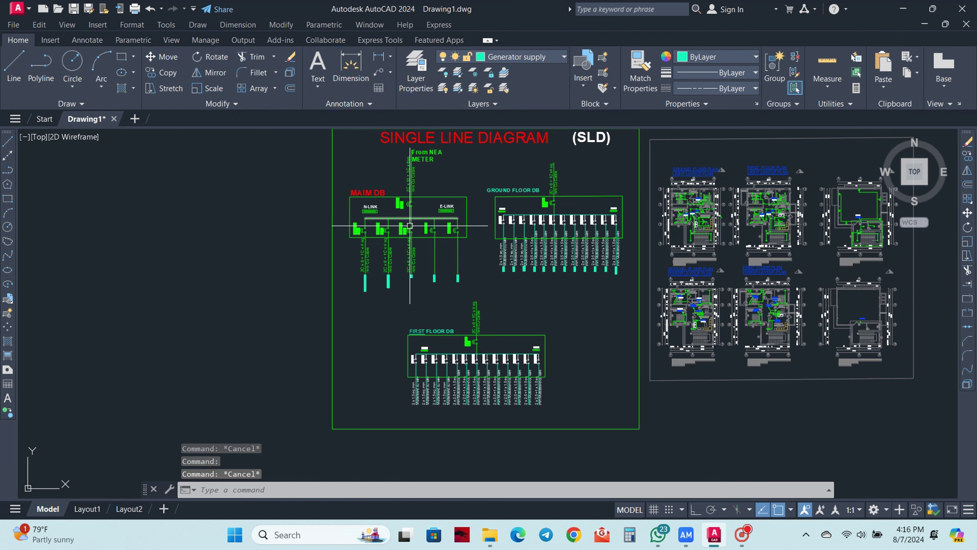
mouse_move(369, 242)
middle_mouse_down()
mouse_move(375, 235)
mouse_move(527, 251)
middle_mouse_up()
scroll(374, 239, "up", 7)
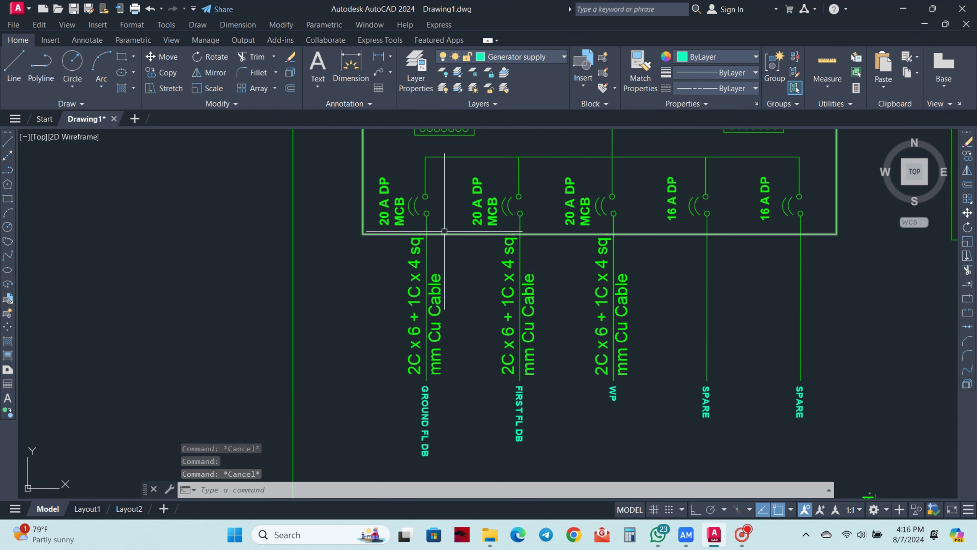
left_click(389, 206)
key("Escape")
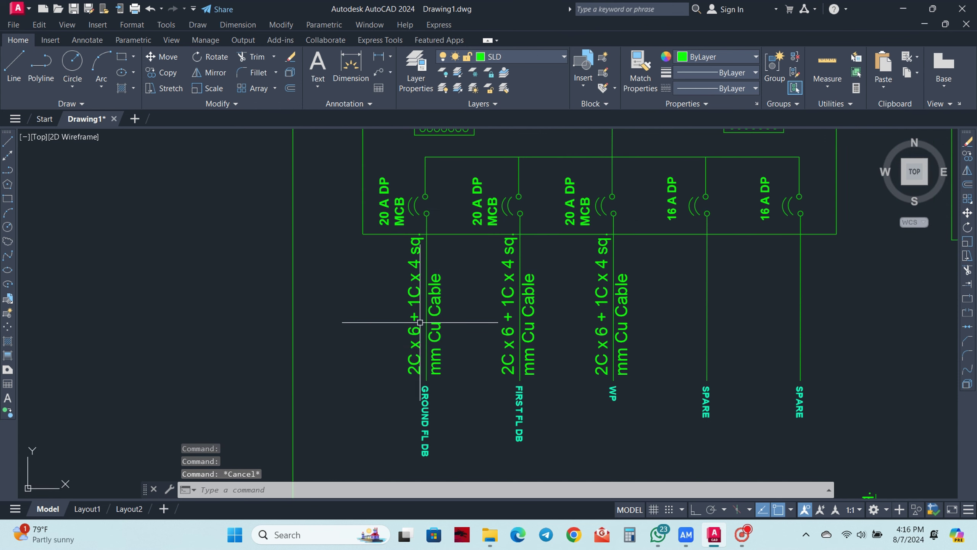
scroll(442, 339, "down", 4)
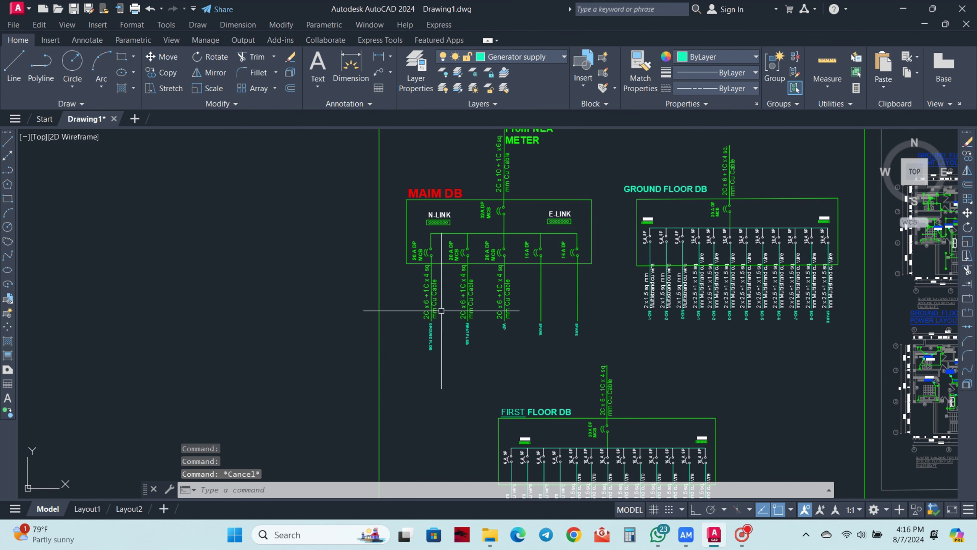
scroll(427, 334, "up", 5)
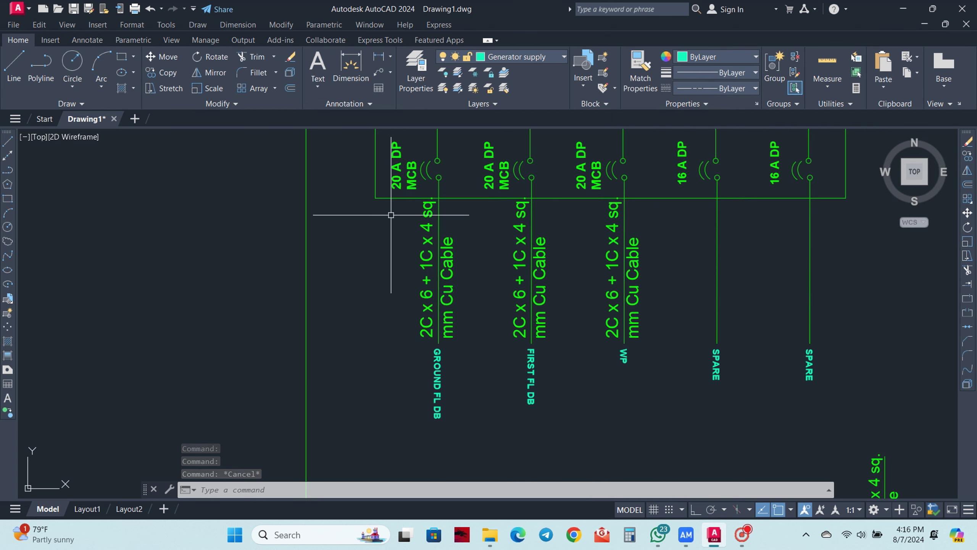
middle_click_drag(394, 237, 375, 299)
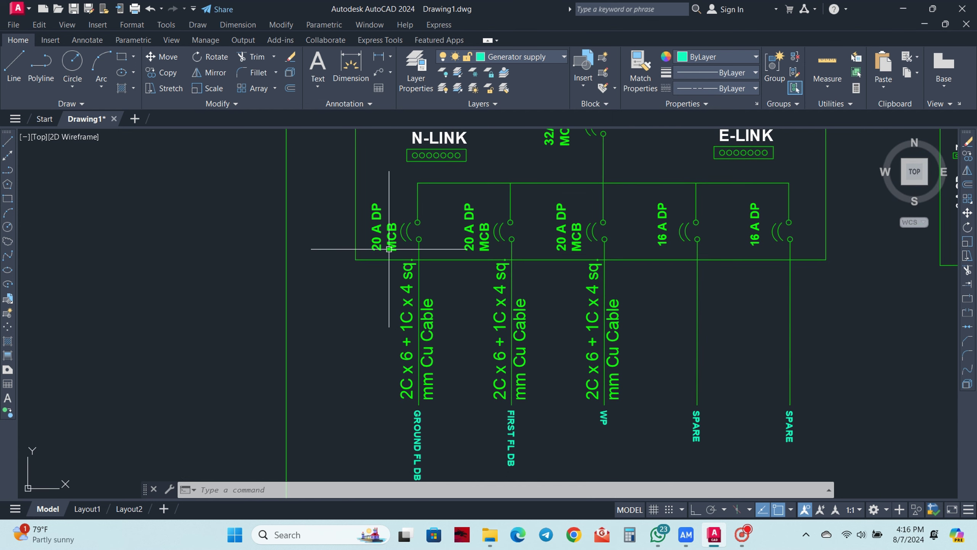
Step: Compare the ground floor circuit's MCB and cable labels with the GROUND FLOOR DB incoming cable
scroll(507, 342, "down", 6)
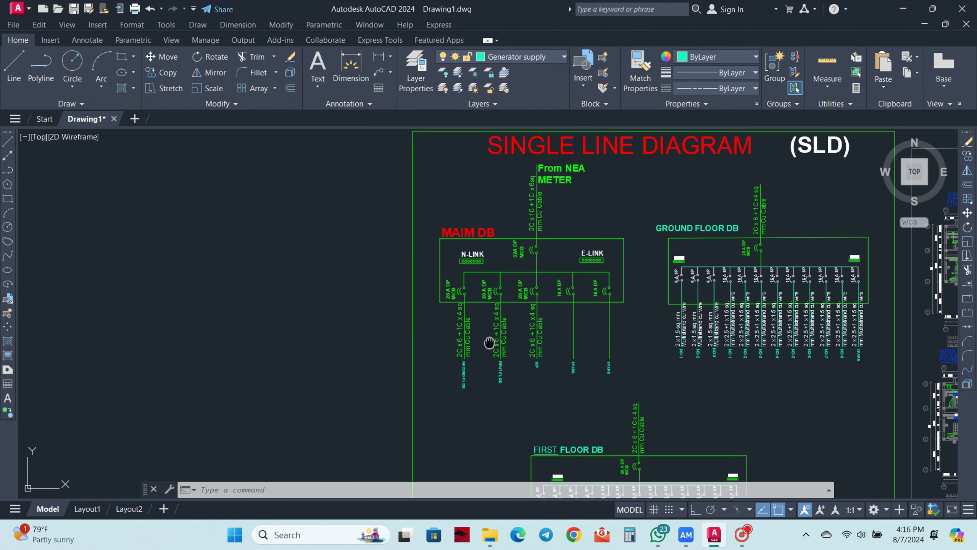
scroll(443, 282, "up", 3)
left_click(434, 234)
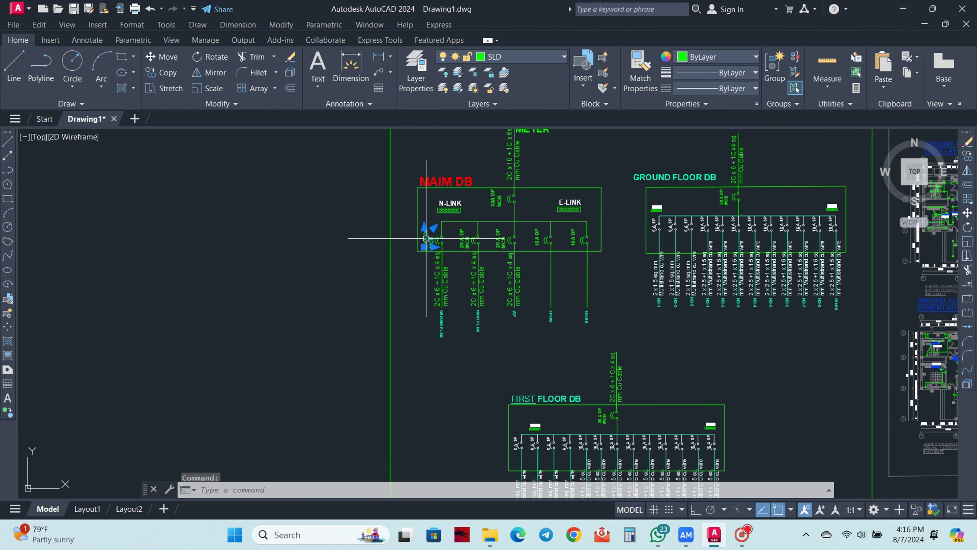
left_click(443, 277)
middle_click_drag(742, 153, 712, 173)
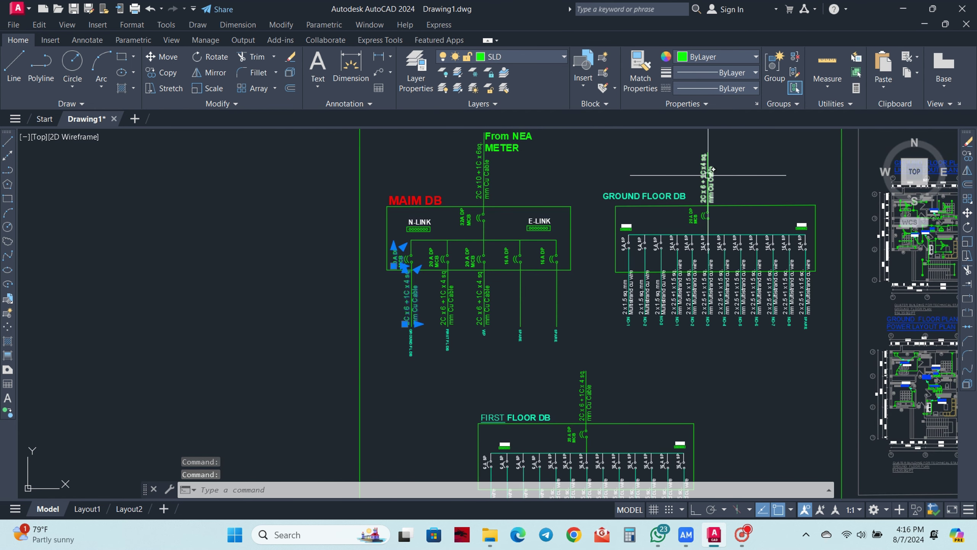
left_click(705, 184)
scroll(716, 209, "up", 6)
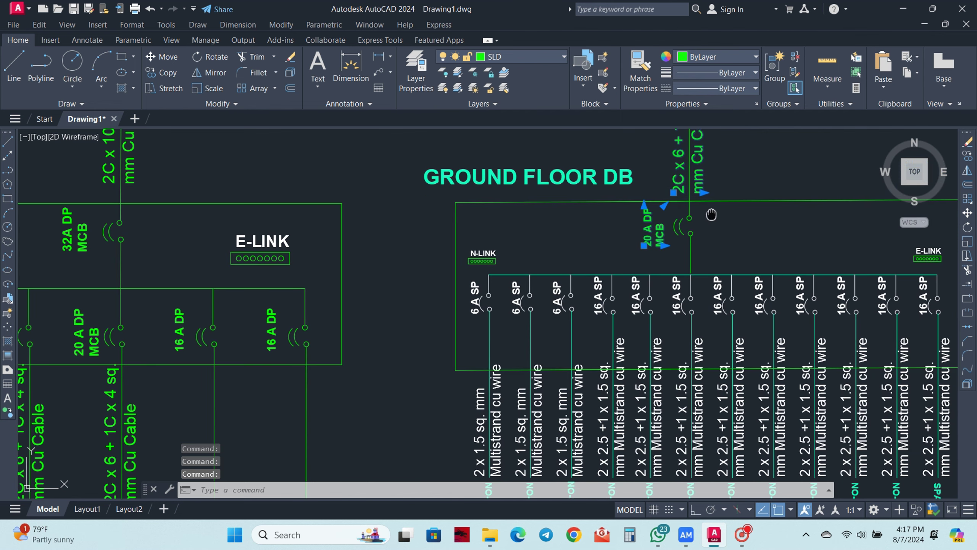
scroll(727, 244, "down", 4)
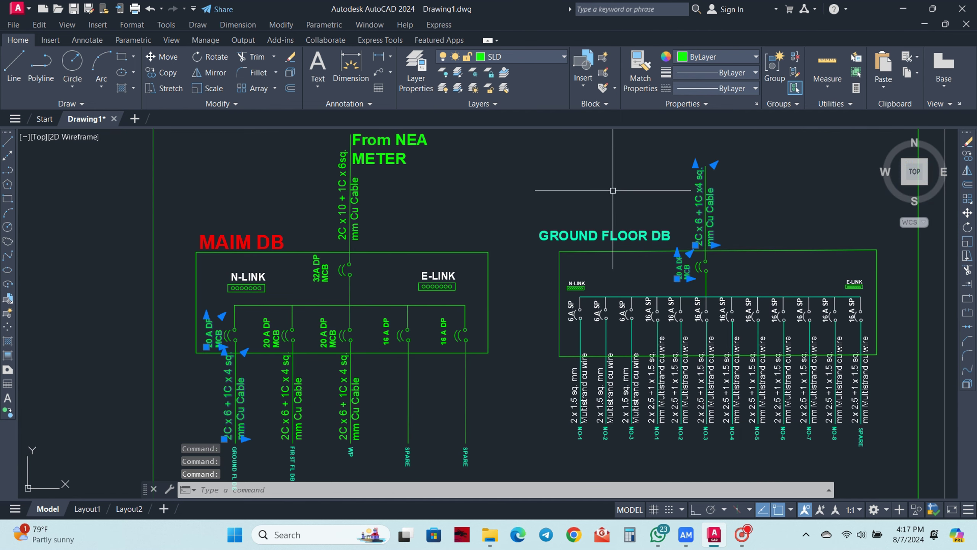
key("Escape")
Step: Check the FIRST FL DB 20 A DP MCB and 2C x 6 + 1C x 4 cable labels at both ends
scroll(720, 169, "down", 4)
scroll(541, 273, "up", 6)
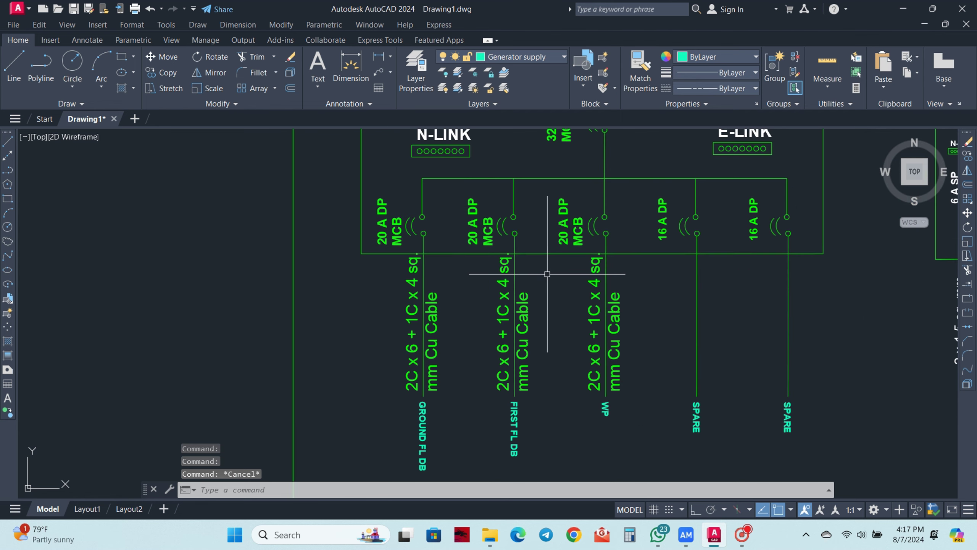
left_click(481, 224)
left_click(504, 300)
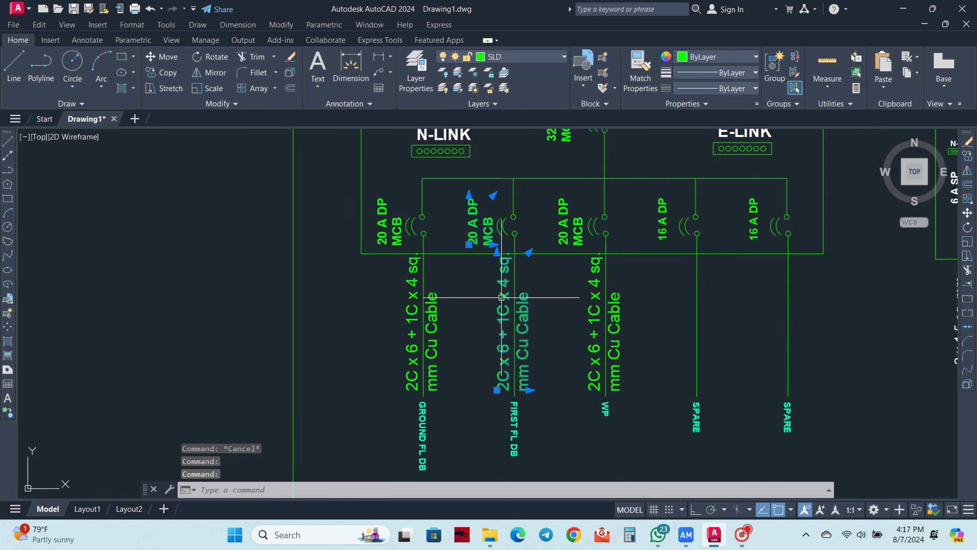
scroll(629, 331, "down", 3)
scroll(589, 183, "down", 2)
scroll(589, 183, "down", 1)
scroll(647, 324, "up", 3)
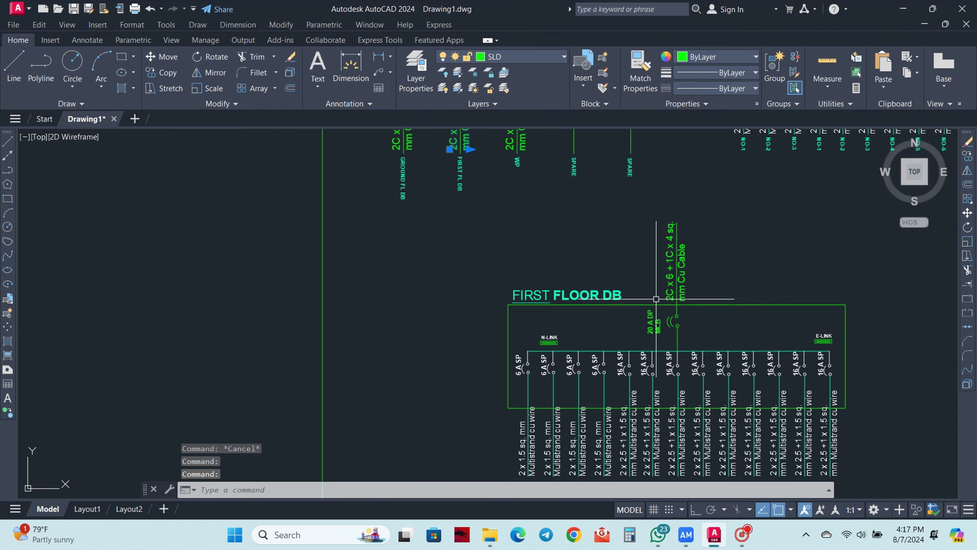
left_click(647, 324)
left_click(669, 268)
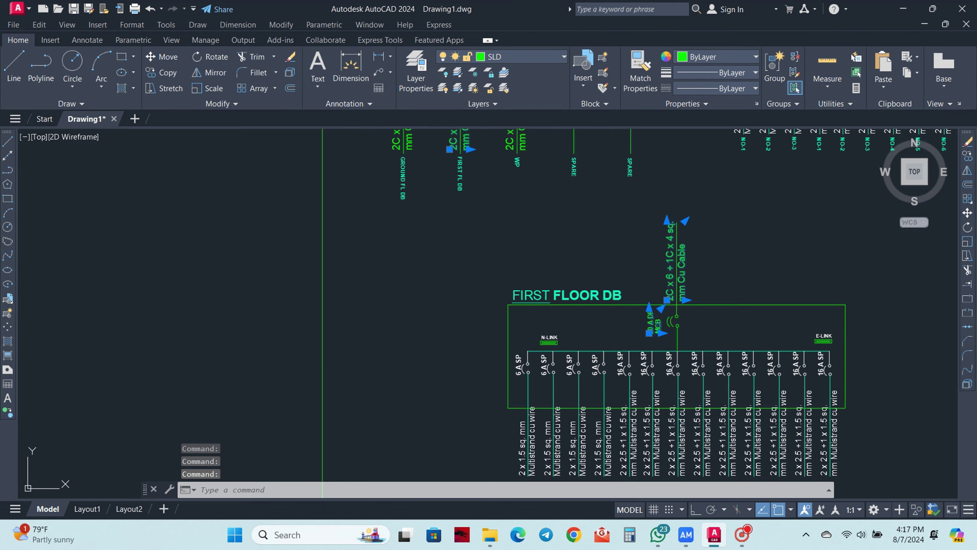
scroll(615, 290, "down", 1)
scroll(618, 299, "down", 1)
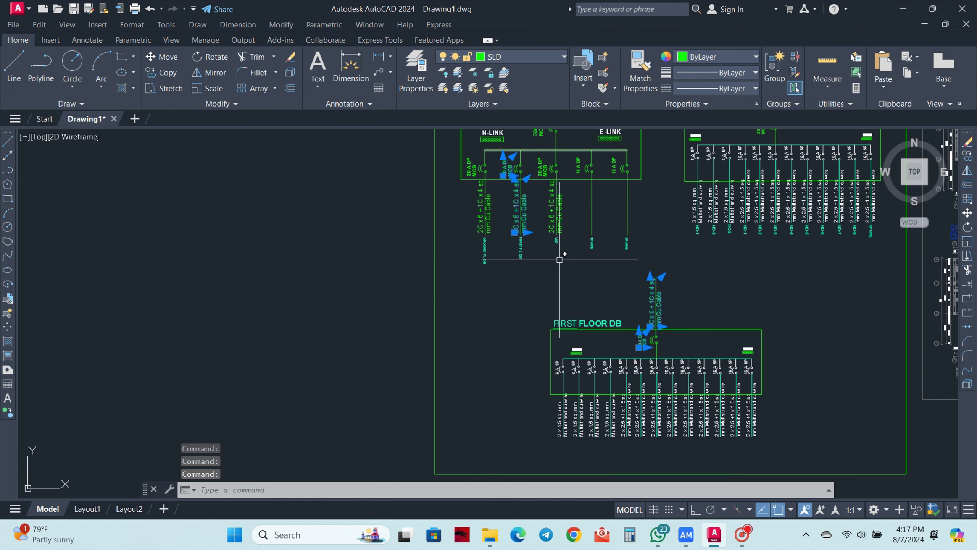
key("Escape")
Step: Zoom out to show MAIM DB and GROUND FLOOR DB together
scroll(512, 243, "up", 4)
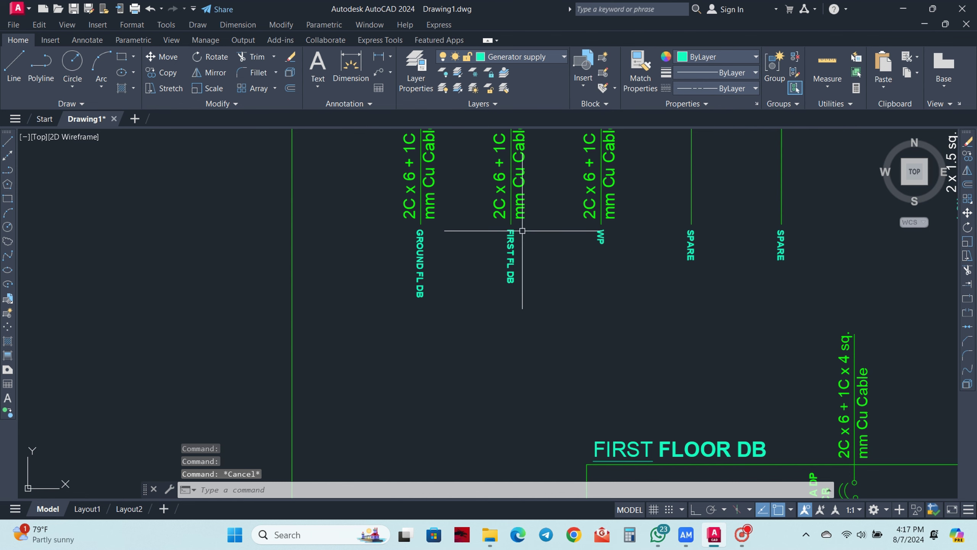
scroll(527, 246, "down", 4)
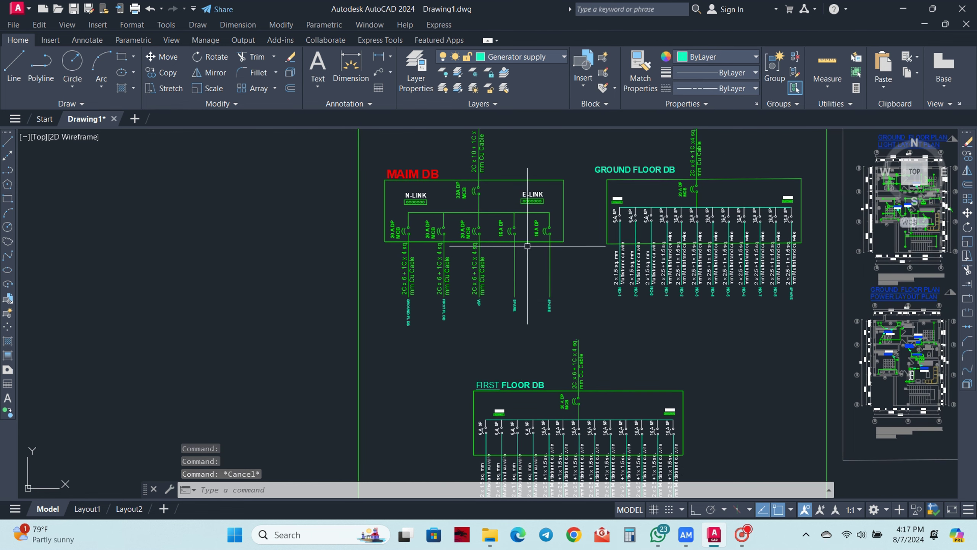
scroll(498, 236, "up", 2)
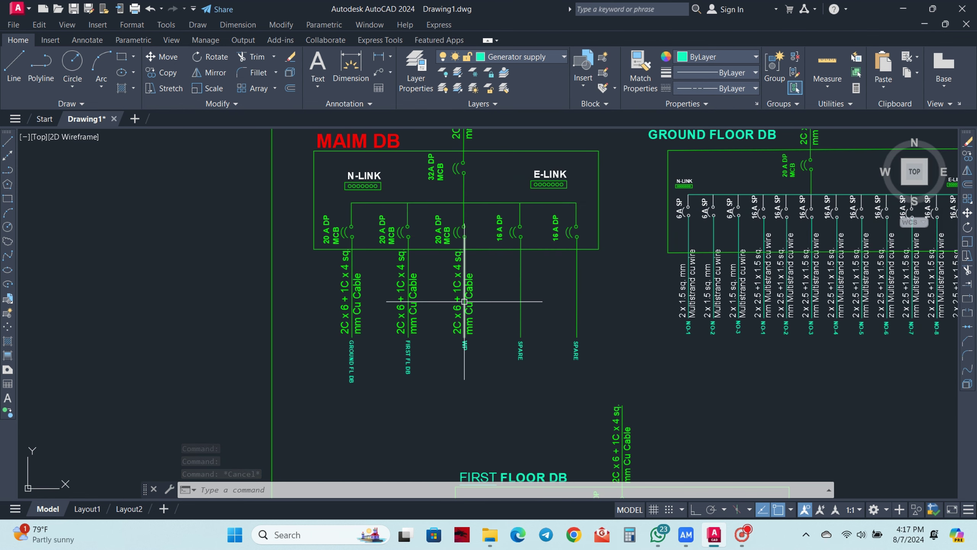
scroll(465, 301, "up", 2)
scroll(470, 355, "up", 4)
scroll(463, 342, "down", 6)
scroll(465, 338, "down", 2)
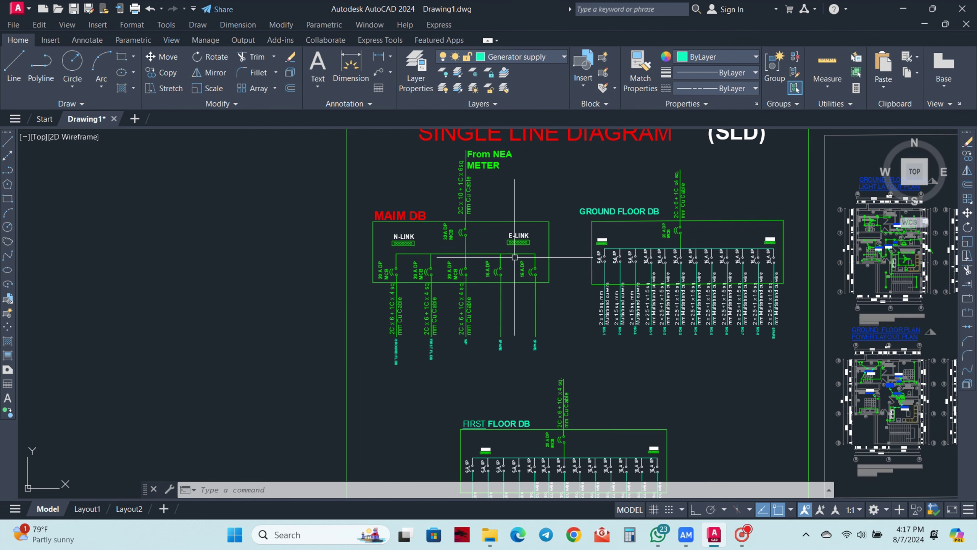
scroll(498, 324, "up", 5)
scroll(589, 360, "down", 3)
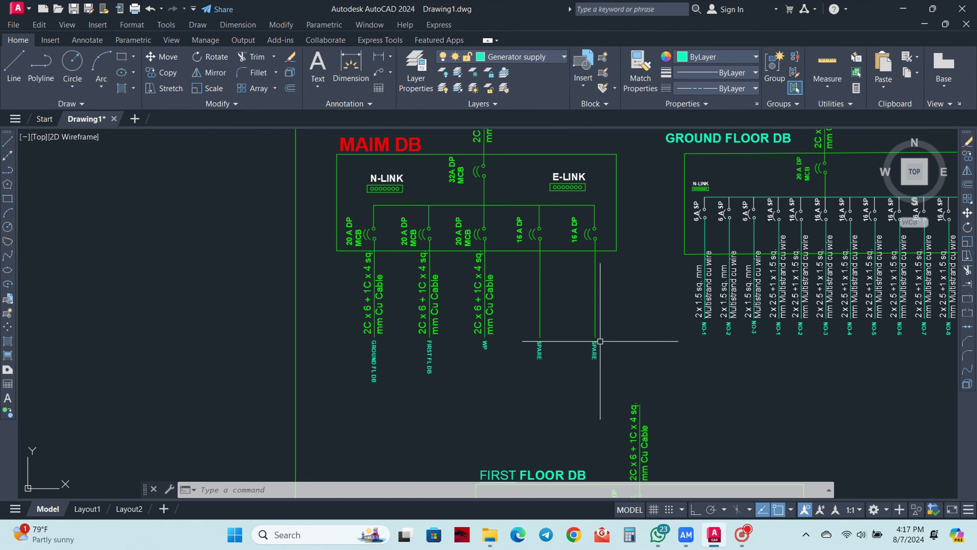
middle_click_drag(624, 328, 615, 328)
Step: Inspect the GROUND FLOOR DB circuits, including the 6 A SP breaker and NO-1 label
scroll(574, 323, "down", 4)
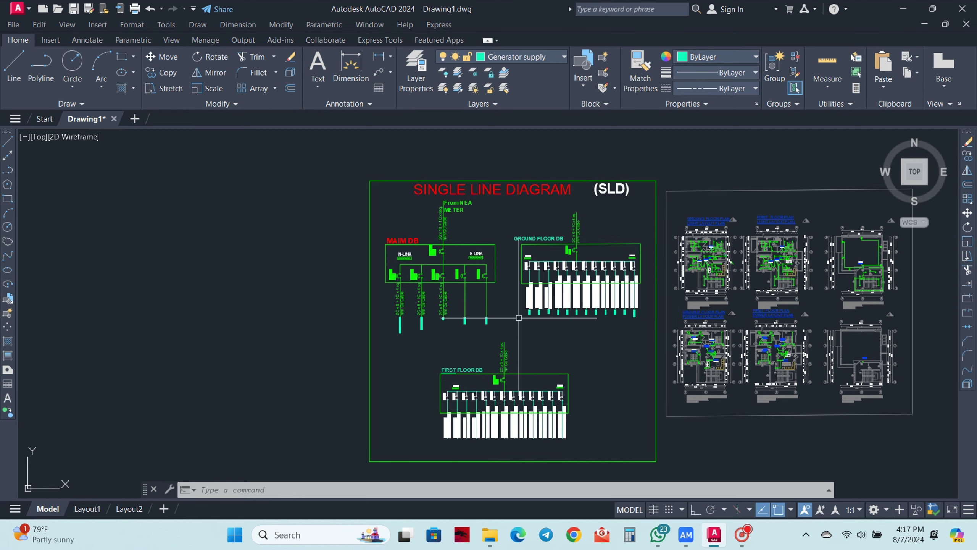
scroll(536, 287, "up", 5)
scroll(501, 212, "up", 2)
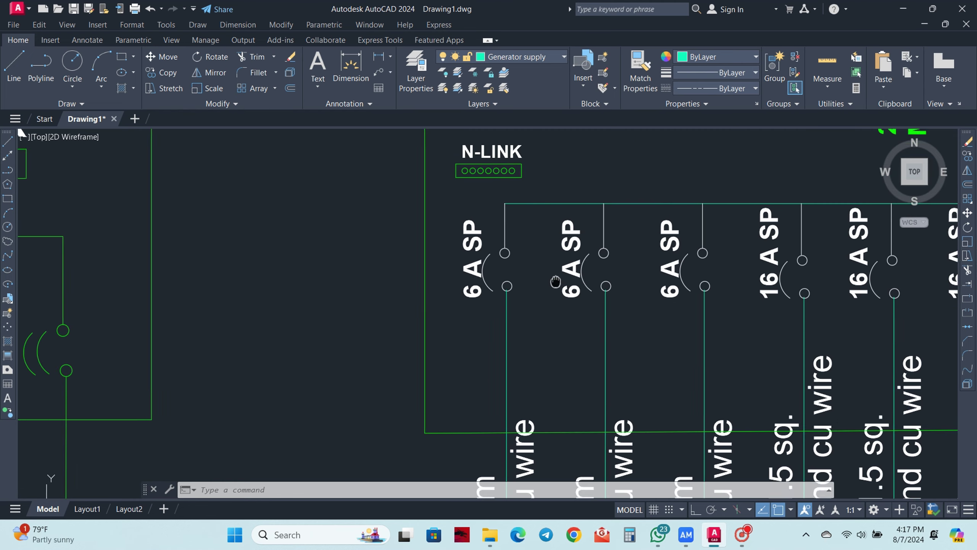
scroll(546, 223, "down", 2)
scroll(621, 261, "down", 1)
scroll(620, 261, "down", 3)
scroll(577, 247, "up", 1)
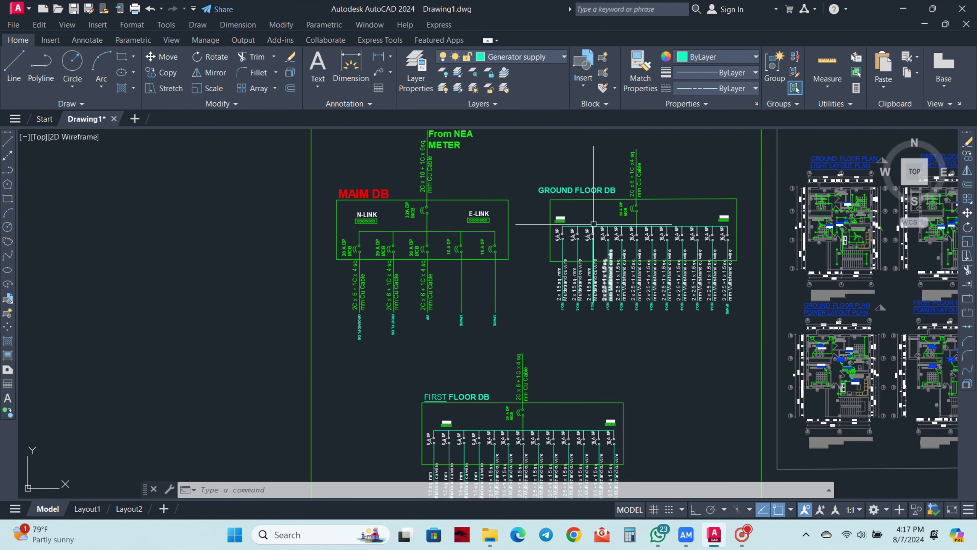
scroll(558, 238, "up", 3)
mouse_move(547, 279)
middle_mouse_down()
mouse_move(547, 230)
mouse_move(550, 251)
middle_mouse_up()
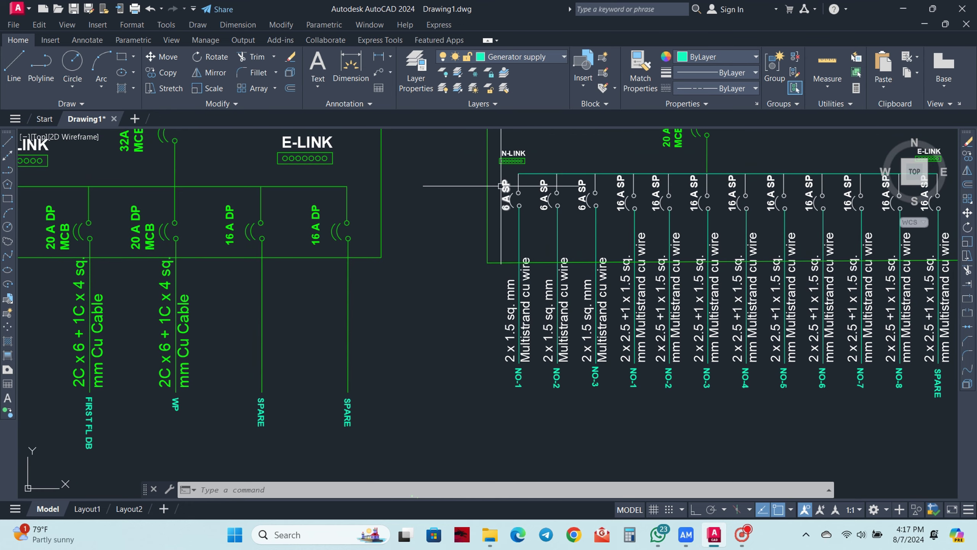
left_click(543, 204)
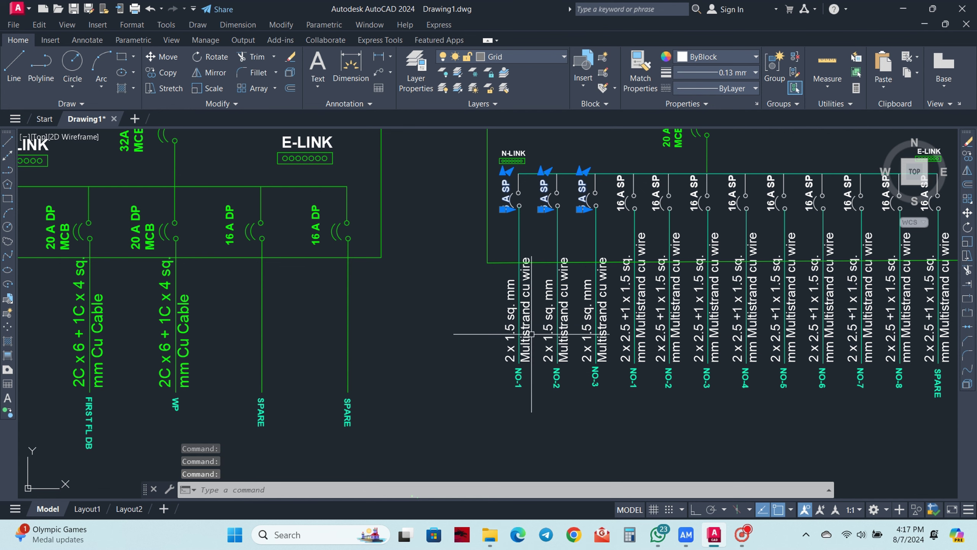
left_click(522, 389)
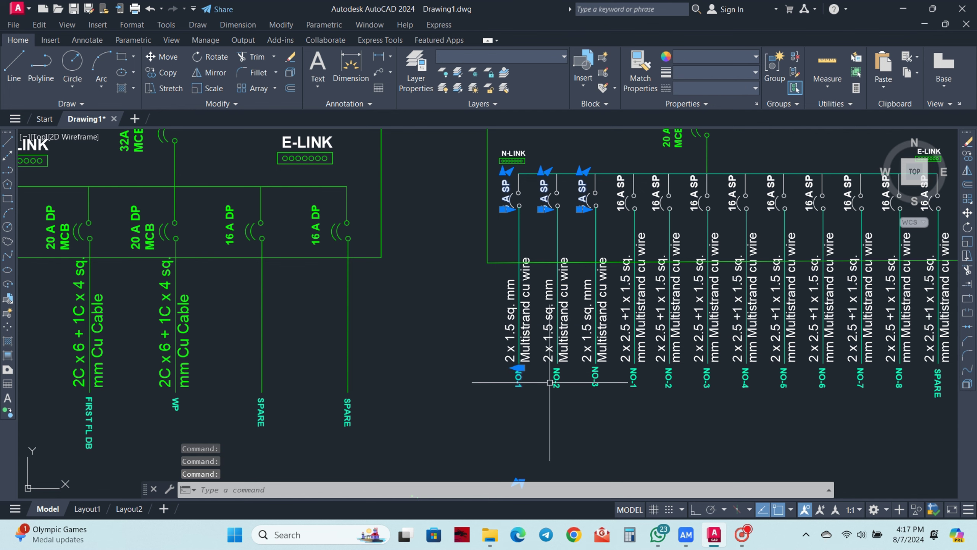
key("Escape")
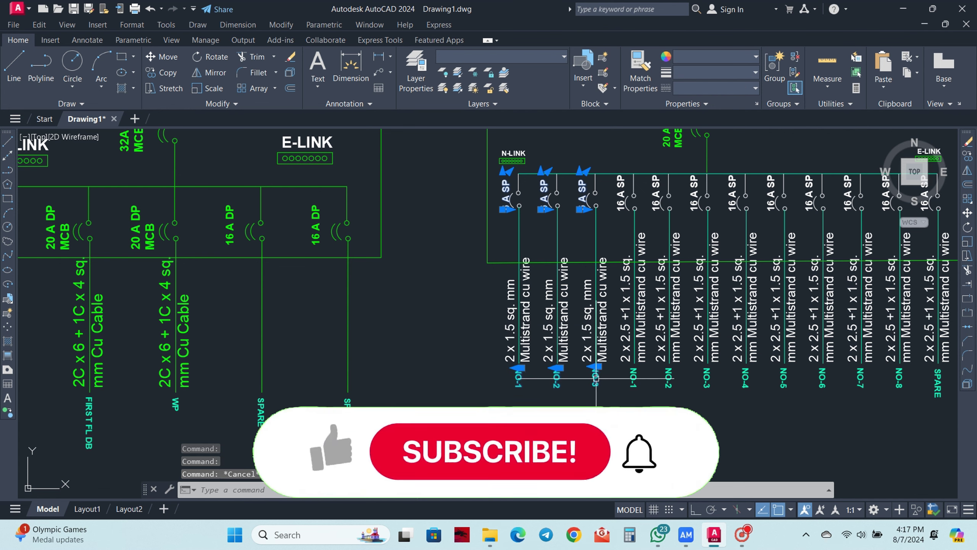
Step: Move the view across to the ground floor light plan
scroll(596, 376, "down", 5)
scroll(596, 376, "down", 3)
middle_click_drag(649, 293, 481, 337)
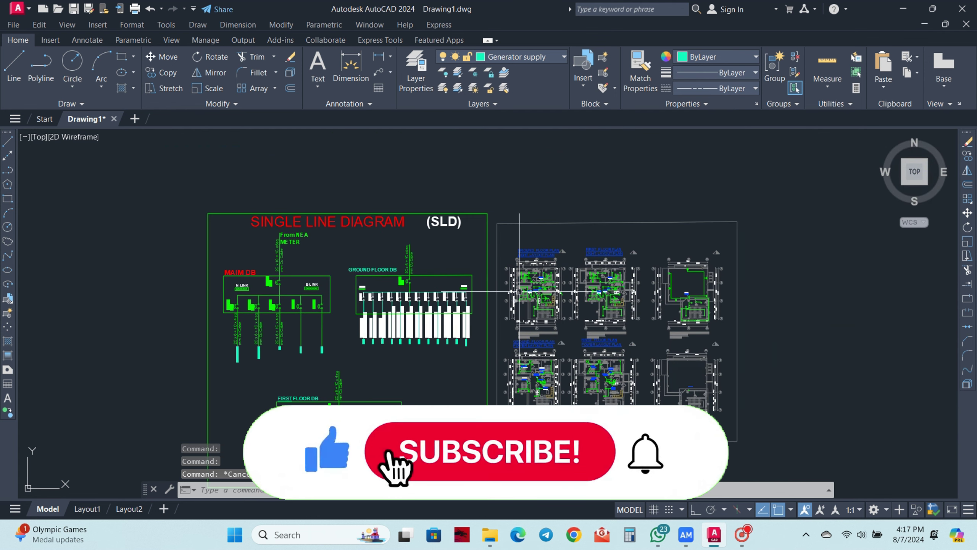
scroll(536, 251, "up", 8)
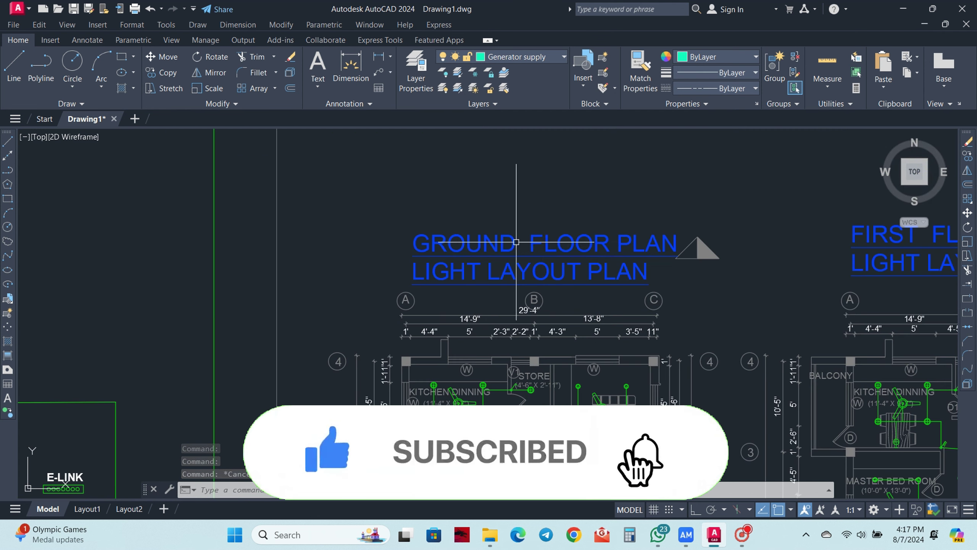
scroll(601, 269, "down", 3)
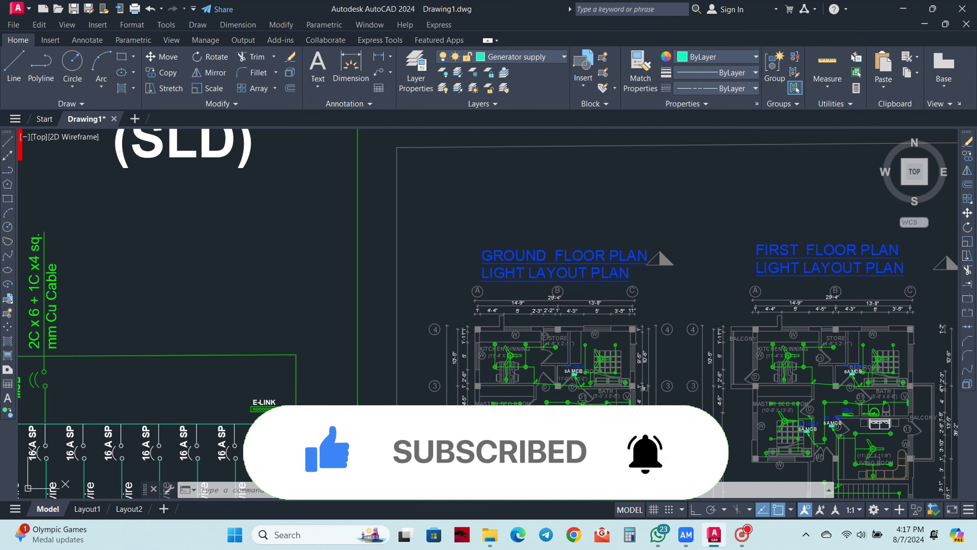
middle_click_drag(577, 270, 577, 162)
scroll(531, 224, "up", 5)
scroll(531, 223, "up", 2)
scroll(531, 224, "down", 2)
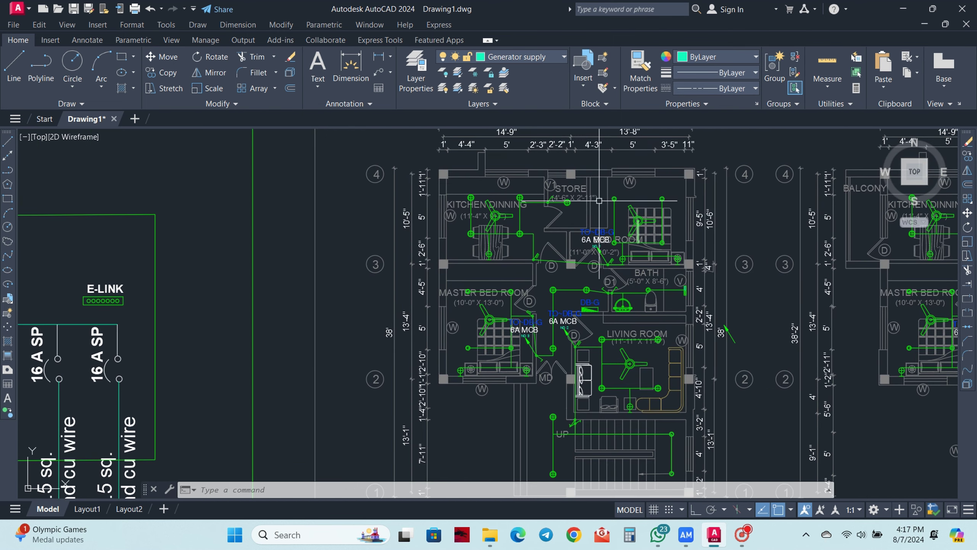
Step: Inspect the 6A MCB label and the conduit line near the bath on the light plan
scroll(604, 224, "up", 6)
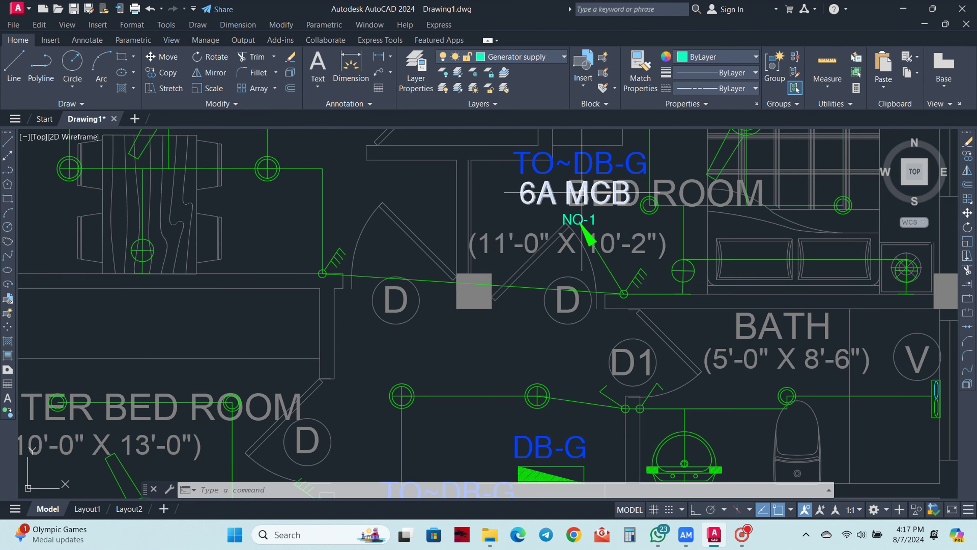
left_click(583, 213)
key("Escape")
scroll(633, 216, "down", 5)
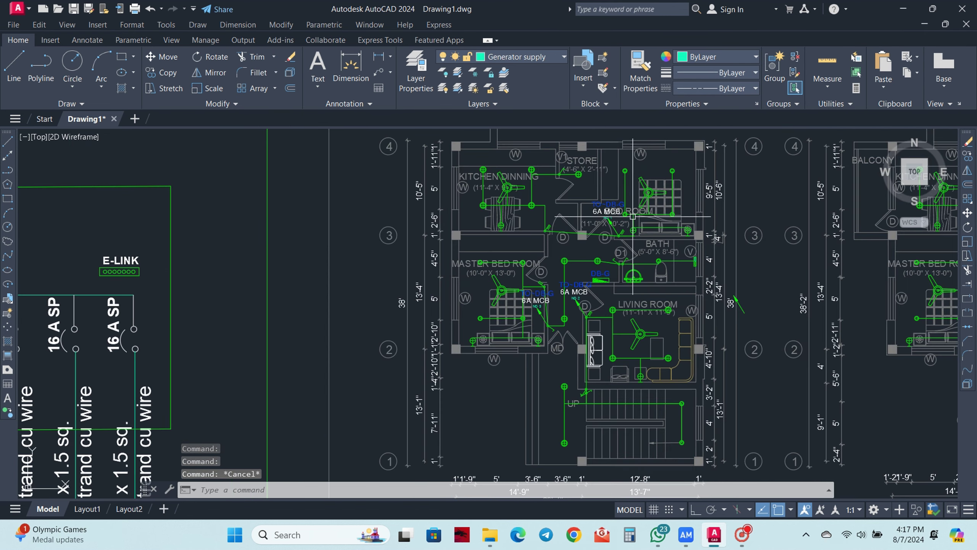
scroll(619, 373, "up", 2)
left_click(716, 192)
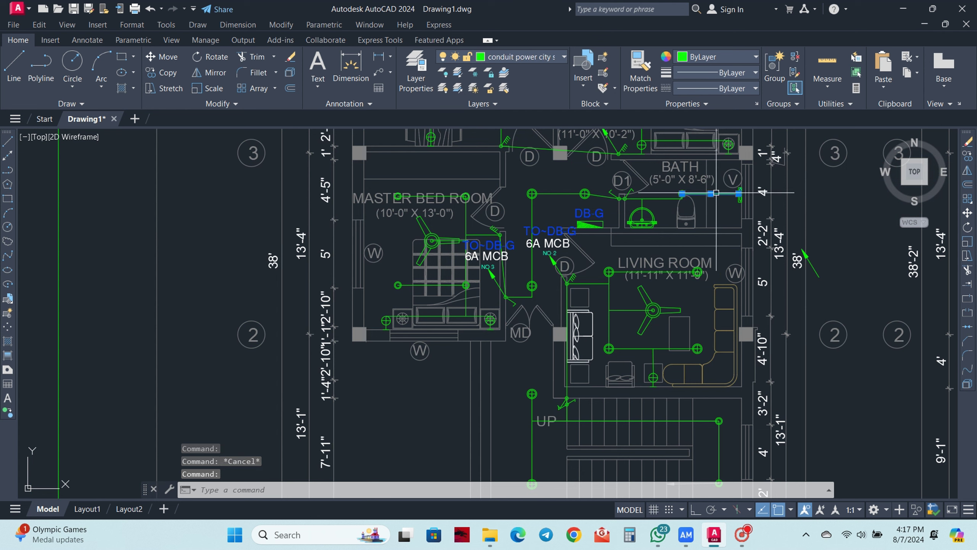
key("Escape")
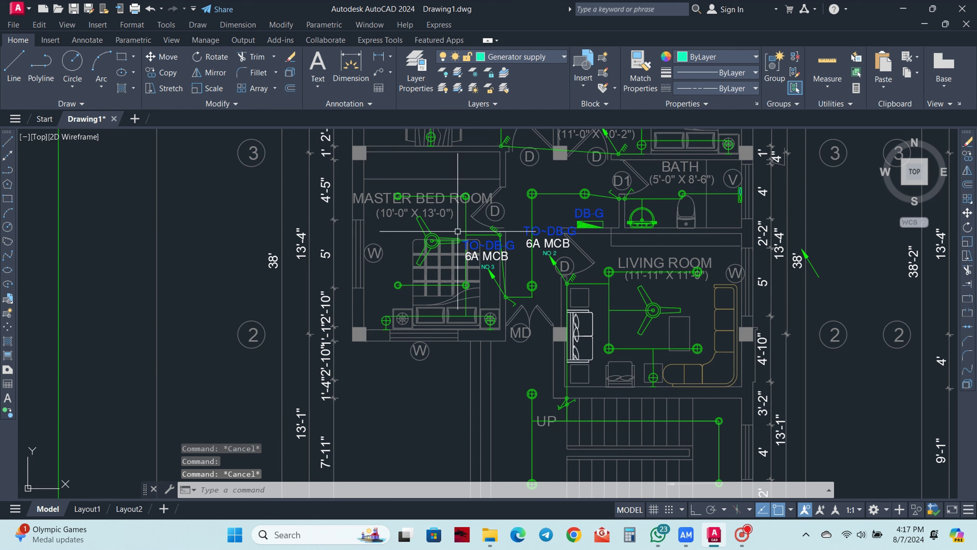
Step: Window-select the 6A MCB labels on the ground floor light plan to review them
scroll(486, 270, "up", 5)
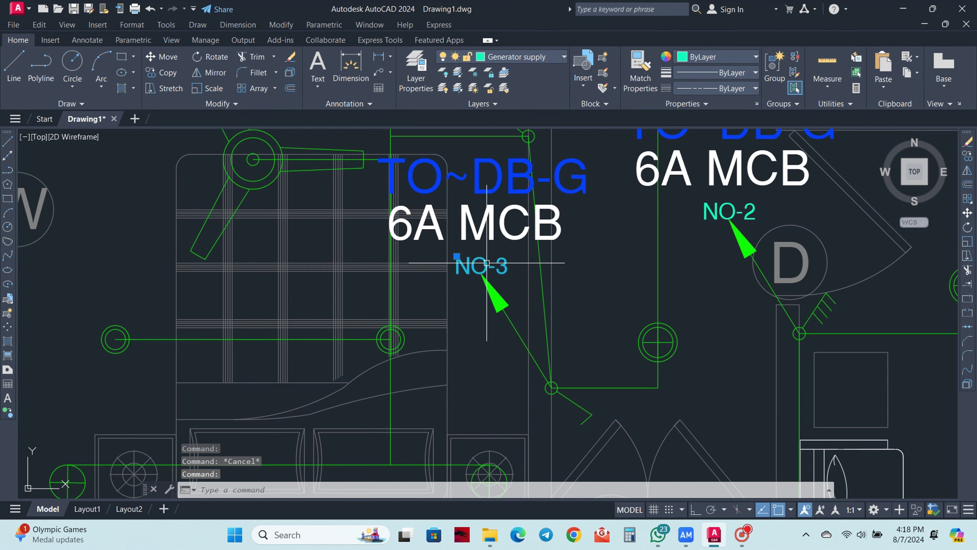
scroll(490, 302, "down", 3)
scroll(616, 250, "down", 2)
scroll(660, 179, "down", 1)
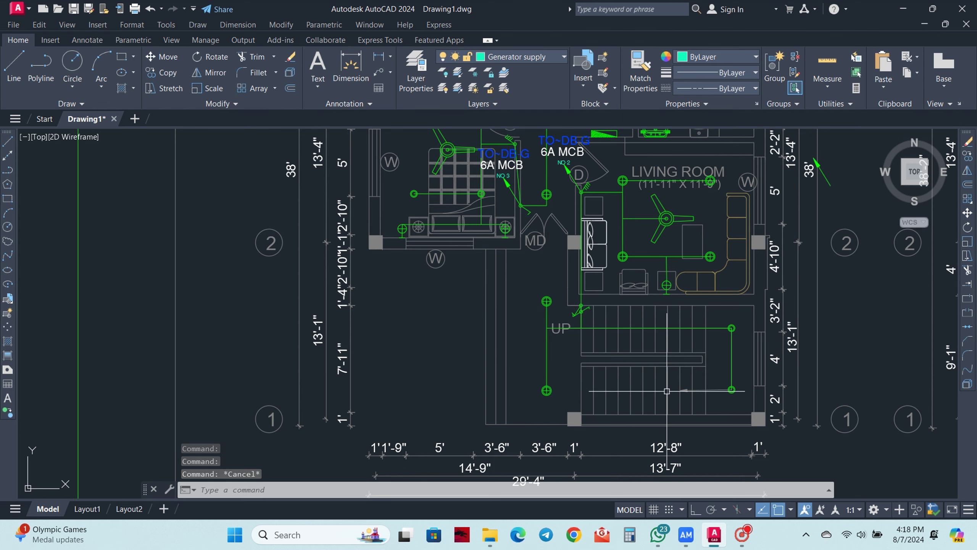
scroll(566, 192, "up", 5)
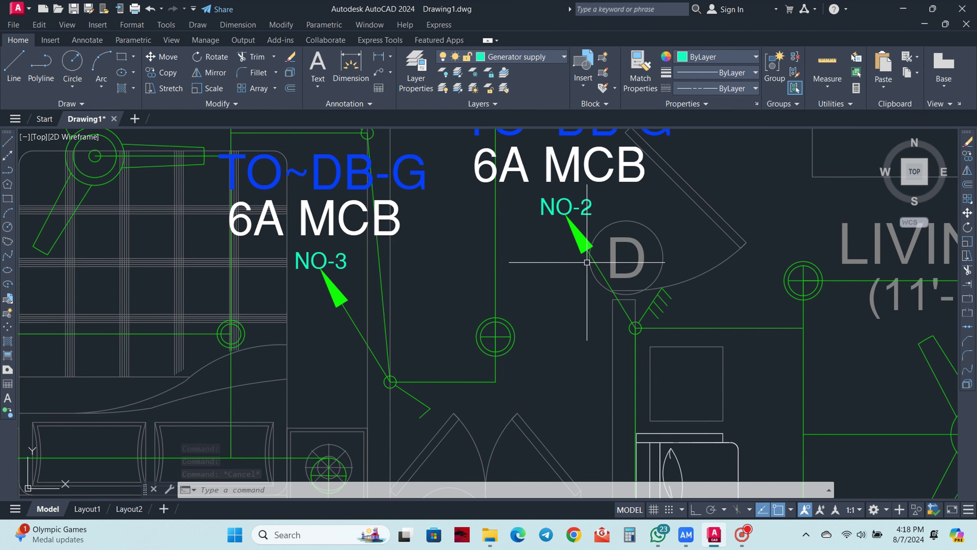
left_click(557, 190)
left_click(570, 208)
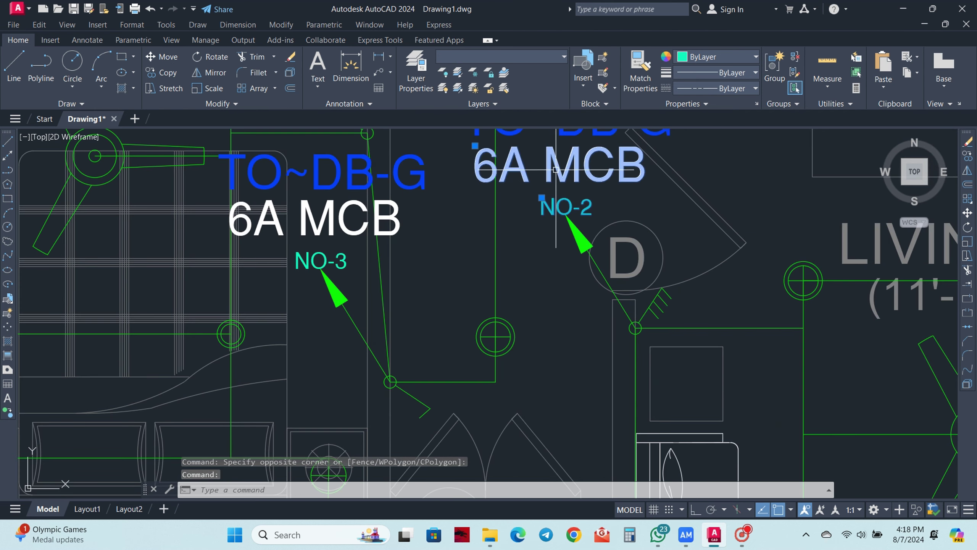
scroll(680, 269, "down", 2)
scroll(679, 270, "down", 2)
key("Escape")
Step: Locate and inspect the NO-2 circuit label
scroll(654, 262, "down", 3)
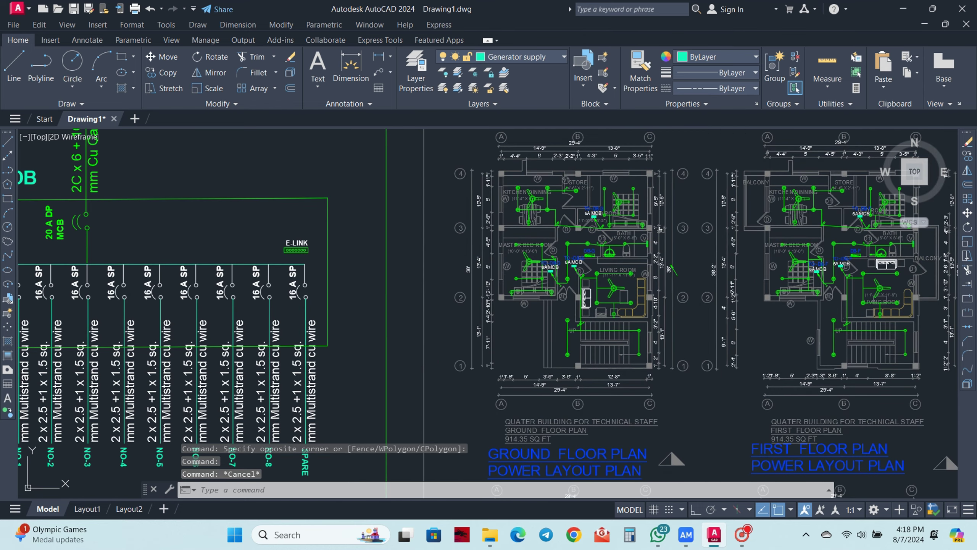
scroll(584, 240, "up", 2)
scroll(585, 240, "up", 1)
scroll(585, 239, "up", 2)
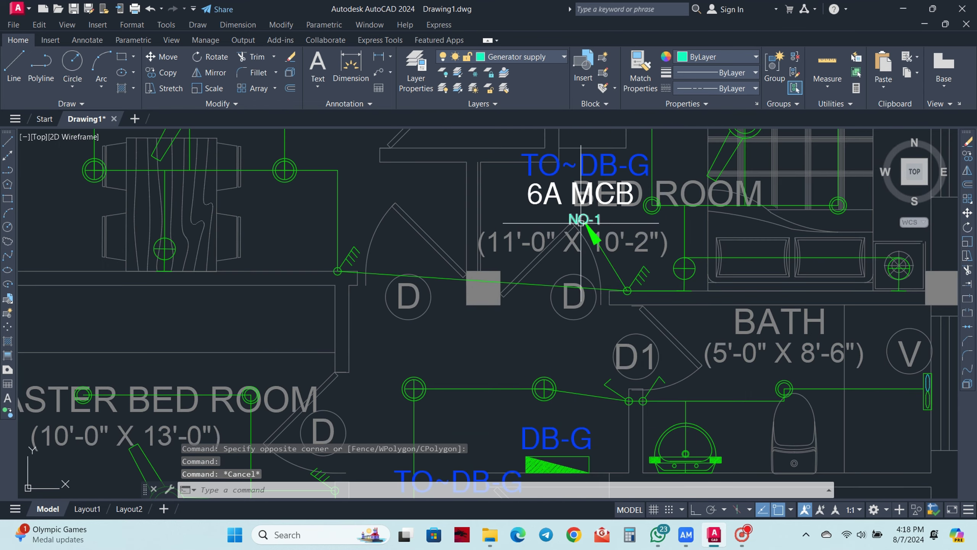
scroll(538, 308, "down", 2)
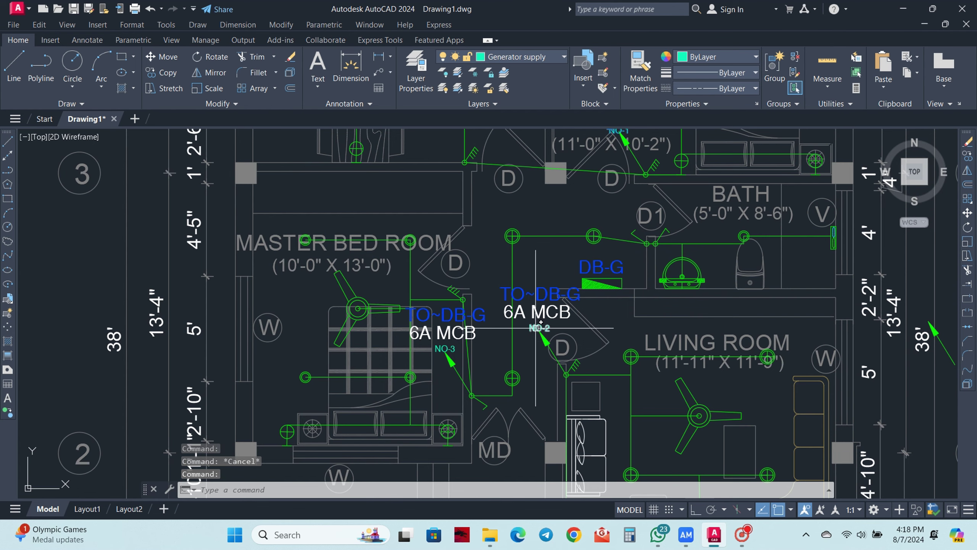
left_click(536, 328)
key("Escape")
scroll(458, 338, "up", 2)
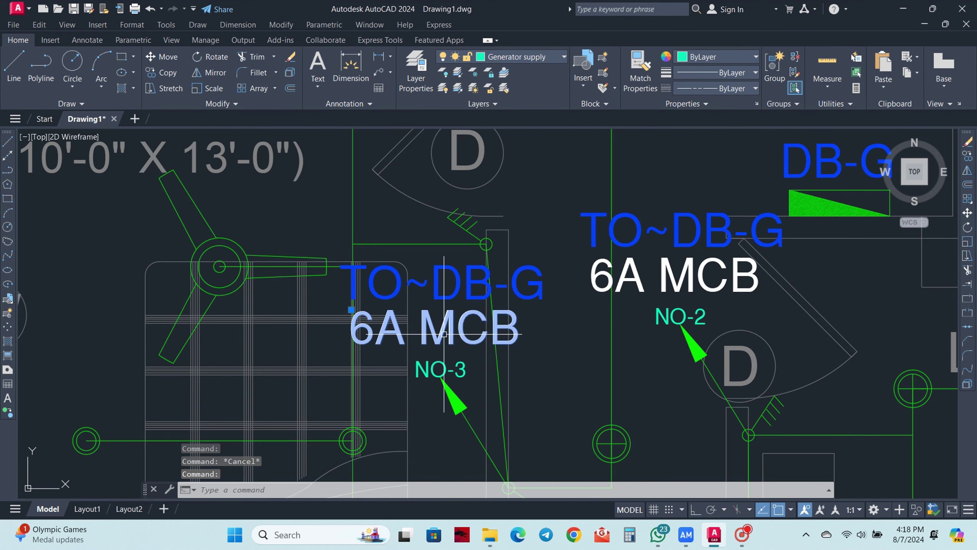
scroll(461, 331, "down", 2)
scroll(479, 319, "down", 5)
Step: Show MAIM DB beside GROUND FLOOR DB and review its three 6 A SP lighting circuits
mouse_move(90, 341)
middle_mouse_down()
mouse_move(301, 298)
mouse_move(359, 255)
middle_mouse_up()
scroll(357, 251, "up", 2)
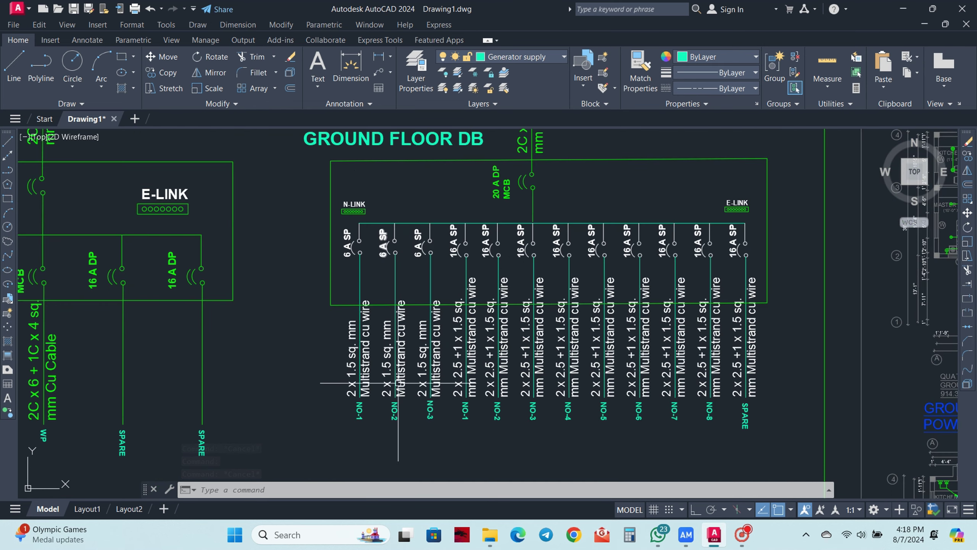
middle_click_drag(425, 320, 451, 239)
left_click(468, 293)
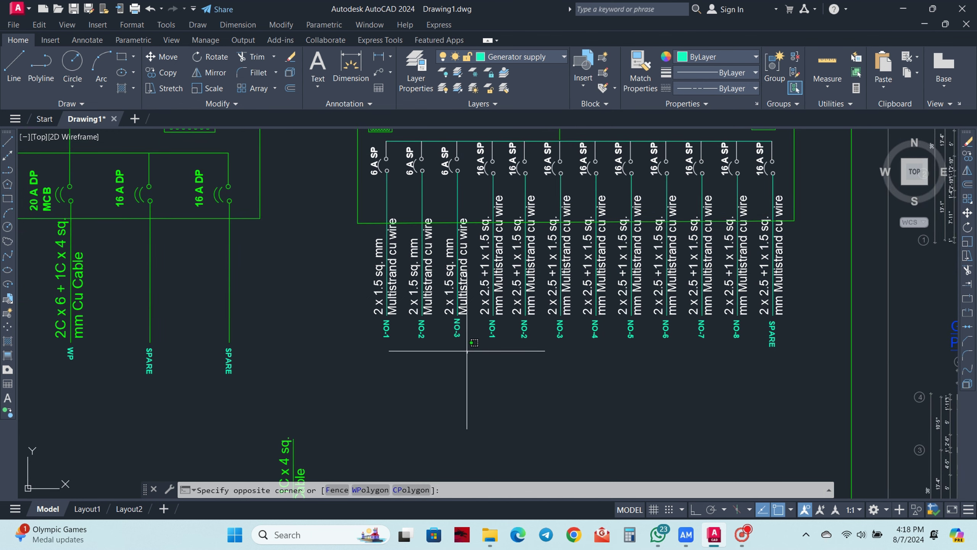
left_click(366, 304)
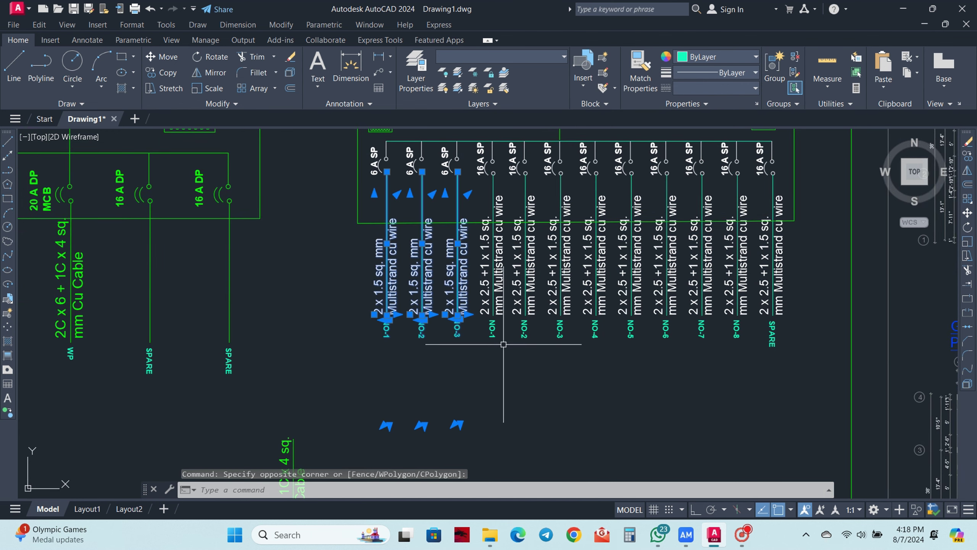
key("Escape")
Step: Pan the diagram between the ground floor DB and the first floor DB
scroll(497, 371, "down", 2)
scroll(495, 365, "down", 1)
scroll(495, 365, "down", 3)
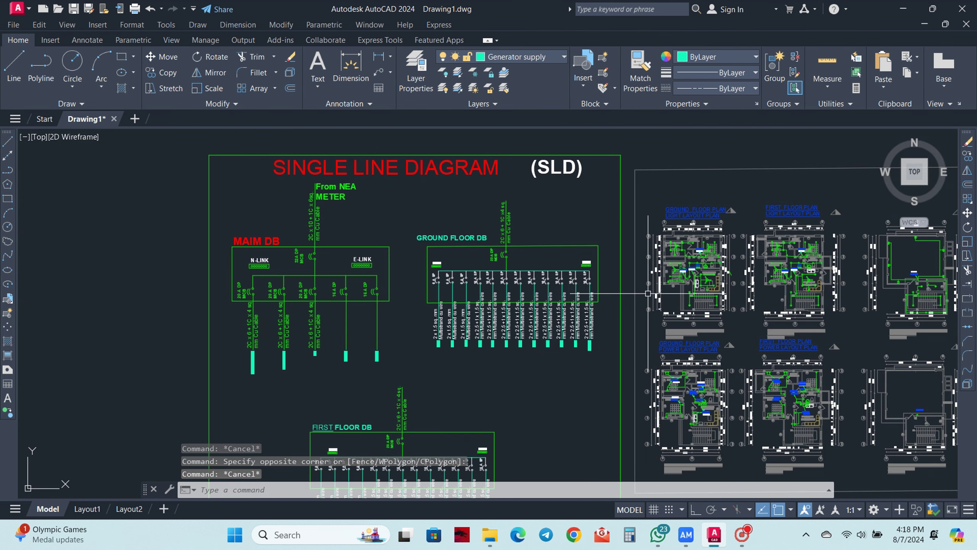
scroll(785, 202, "up", 5)
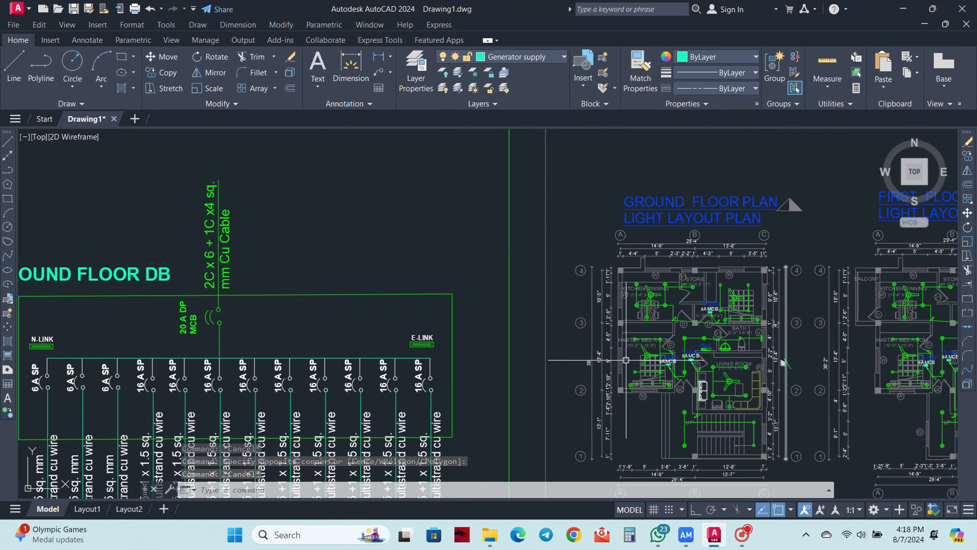
scroll(623, 323, "down", 2)
middle_click_drag(251, 279, 294, 228)
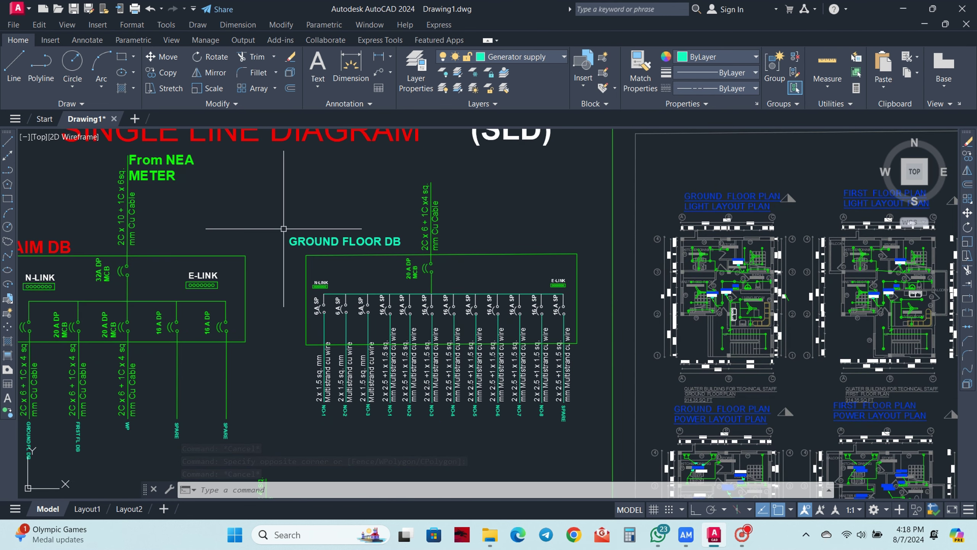
middle_click_drag(376, 336, 360, 277)
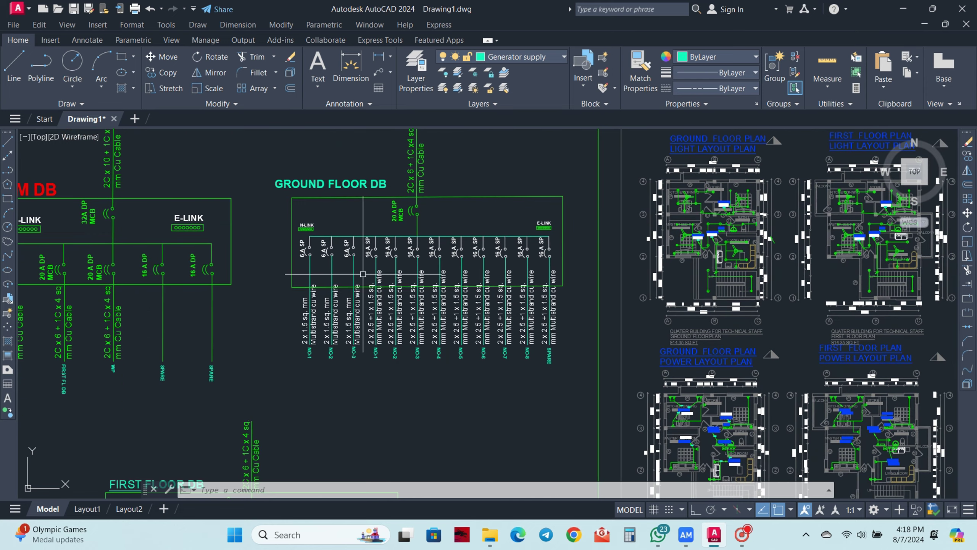
Step: Review the ground floor DB circuit labels NO-1 to NO-8 with a selection window
scroll(584, 376, "down", 2)
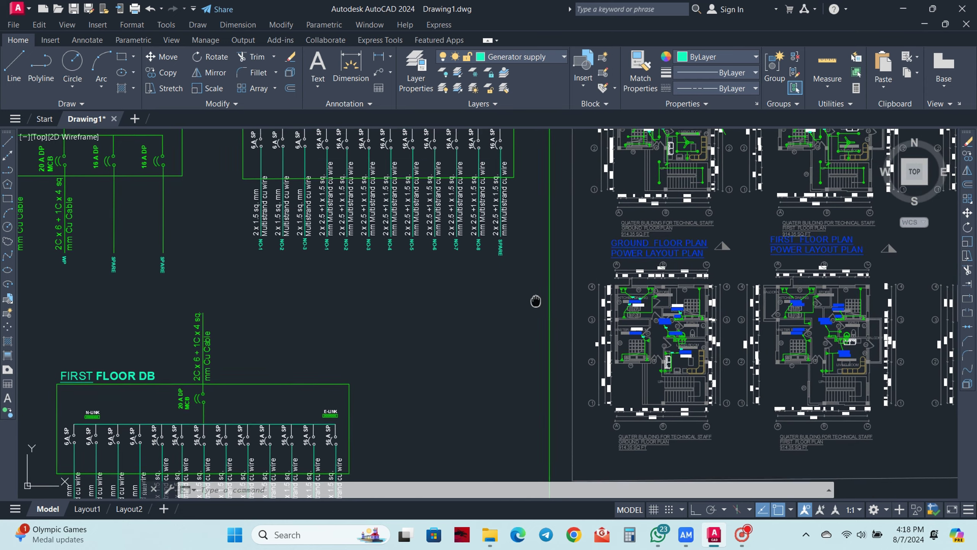
scroll(534, 299, "up", 1)
scroll(484, 275, "up", 1)
scroll(338, 234, "up", 5)
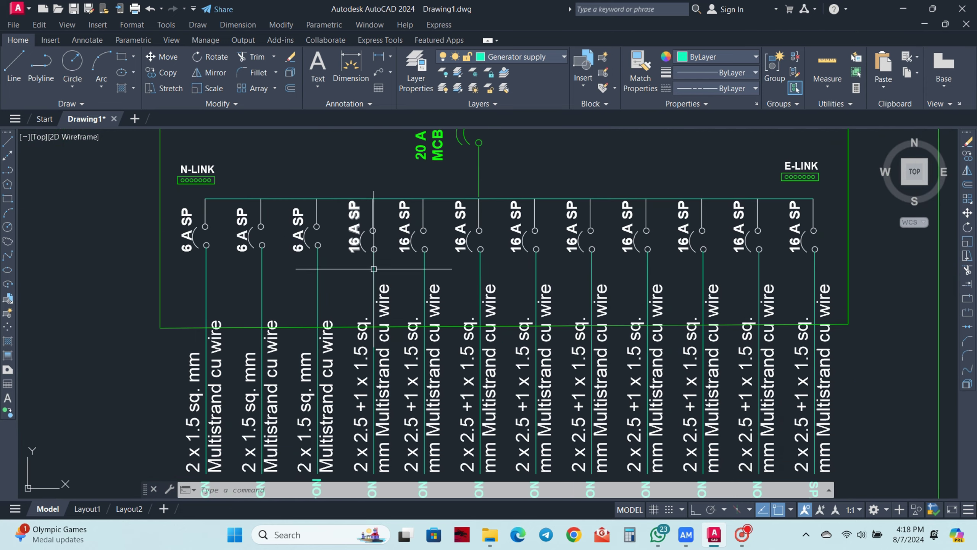
middle_click_drag(338, 234, 349, 169)
scroll(388, 352, "down", 4)
scroll(388, 352, "up", 2)
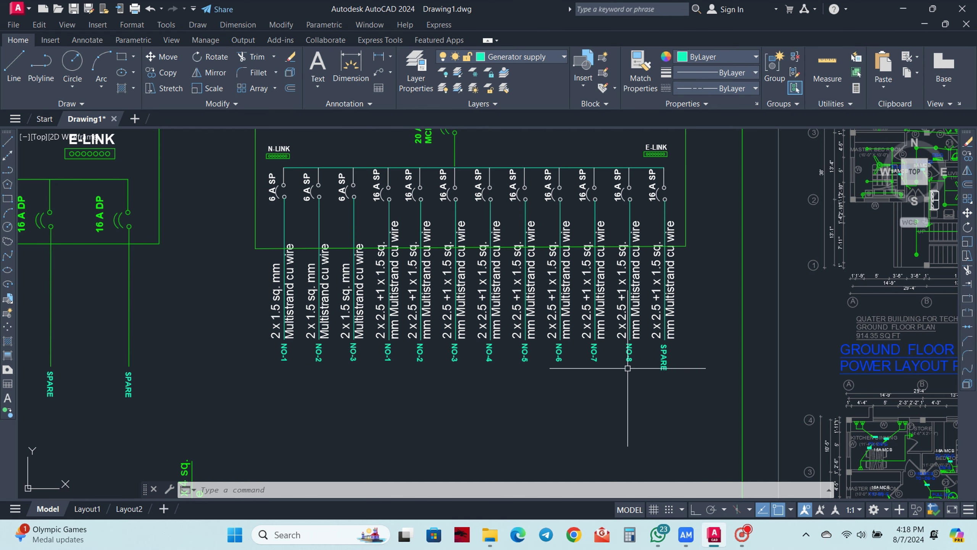
left_click(628, 368)
left_click(381, 356)
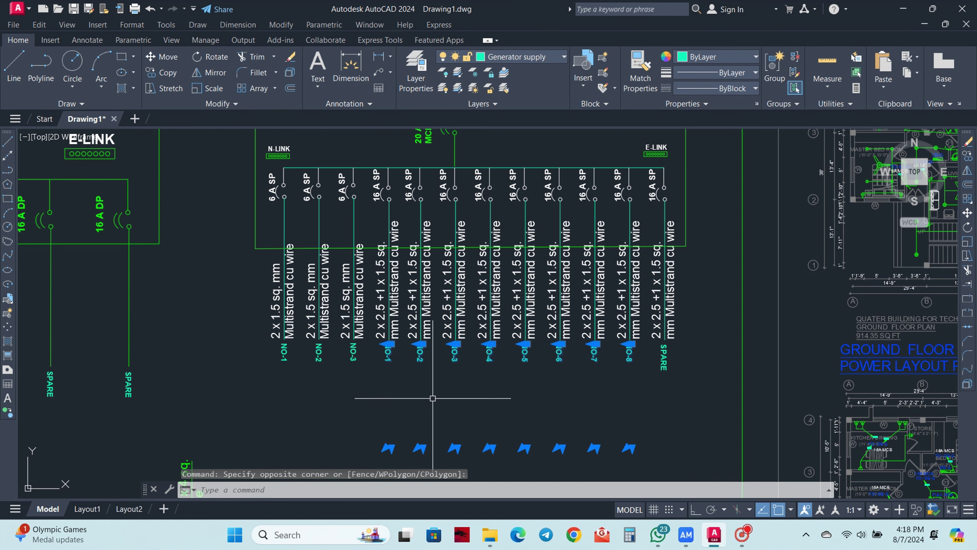
key("Escape")
Step: Inspect the kitchen 16A MCB circuit note on the ground floor power layout plan
scroll(533, 376, "down", 2)
mouse_move(563, 367)
middle_mouse_down()
mouse_move(500, 346)
mouse_move(533, 384)
middle_mouse_up()
scroll(548, 354, "up", 3)
scroll(548, 354, "up", 2)
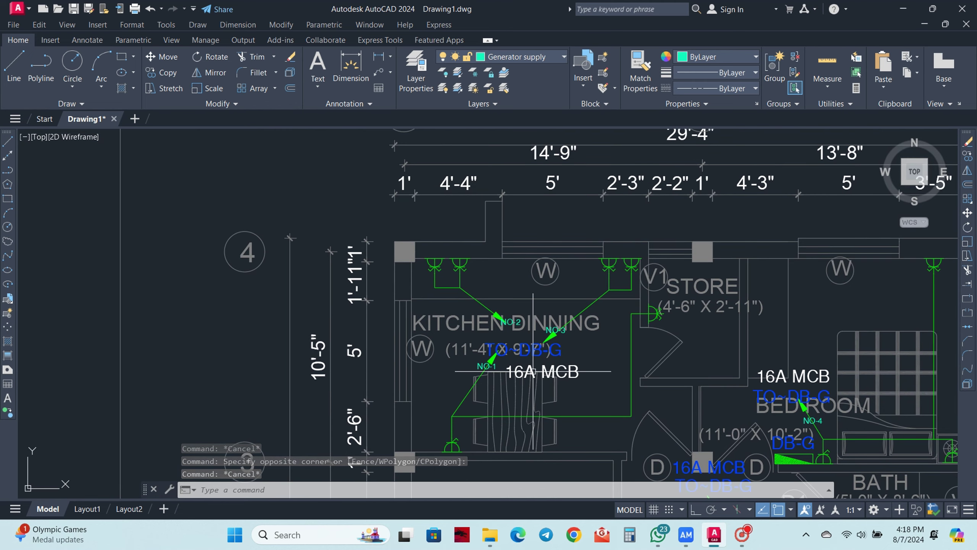
left_click(533, 371)
key("Escape")
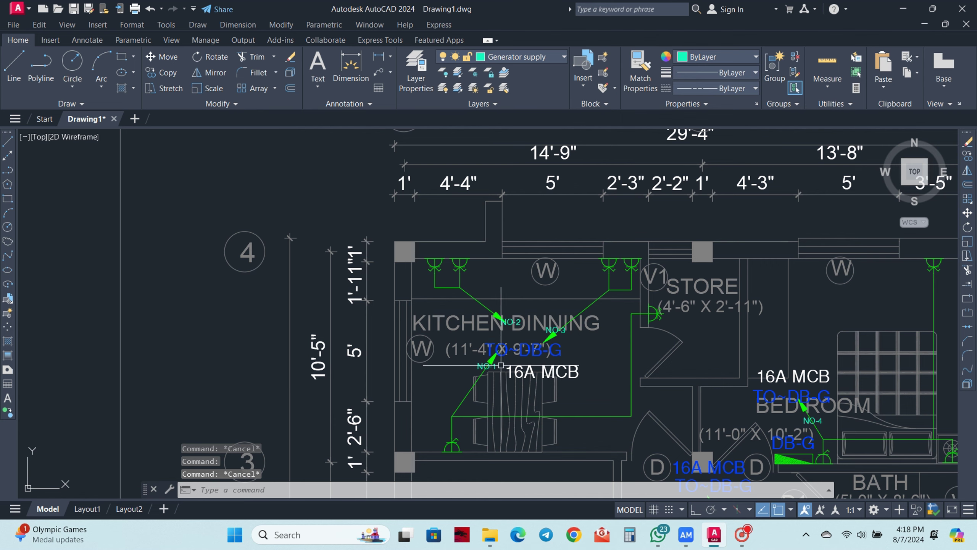
middle_click_drag(537, 386, 527, 382)
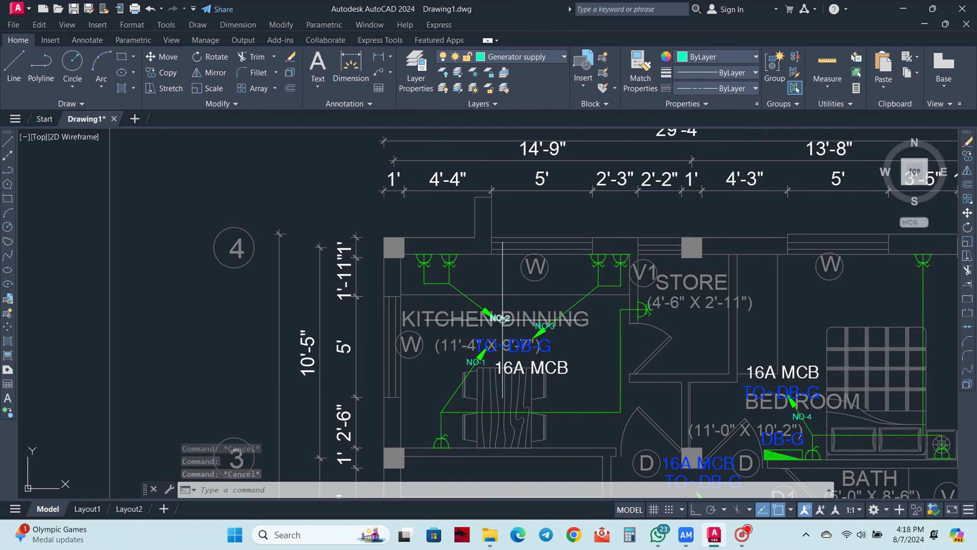
scroll(502, 319, "down", 3)
Step: Review the master bedroom and living room circuits, including the living room 16A MCB note
middle_click_drag(714, 404, 677, 319)
scroll(677, 318, "up", 3)
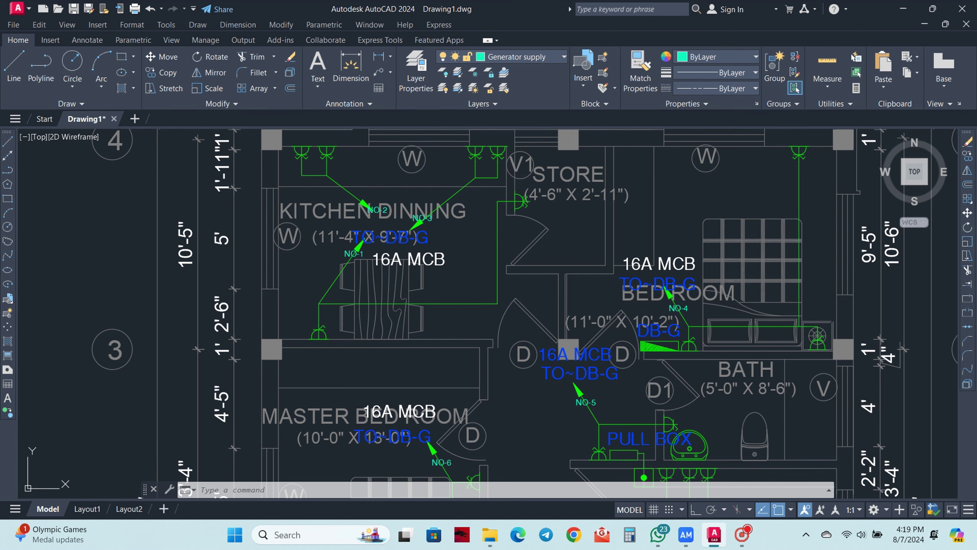
middle_click_drag(440, 462, 479, 409)
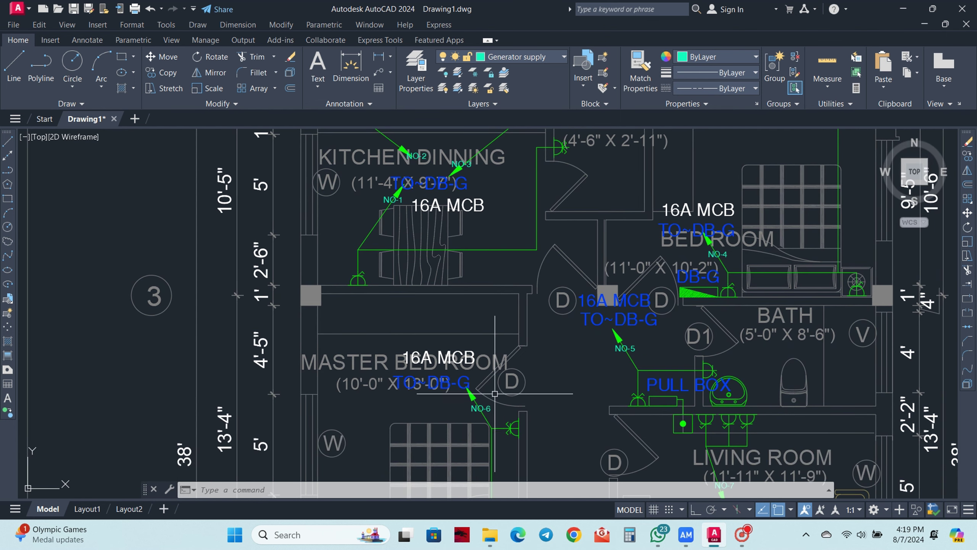
middle_click_drag(726, 471, 666, 309)
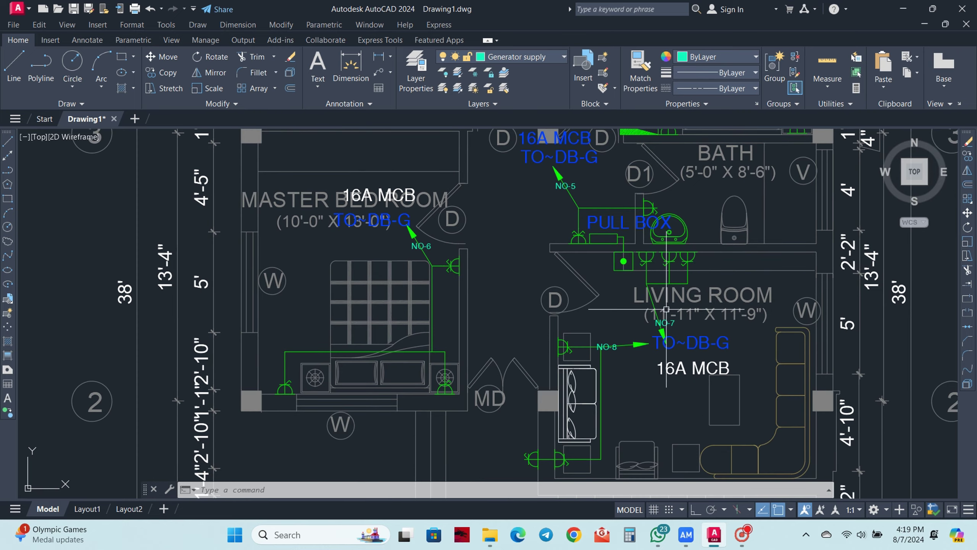
scroll(666, 309, "up", 2)
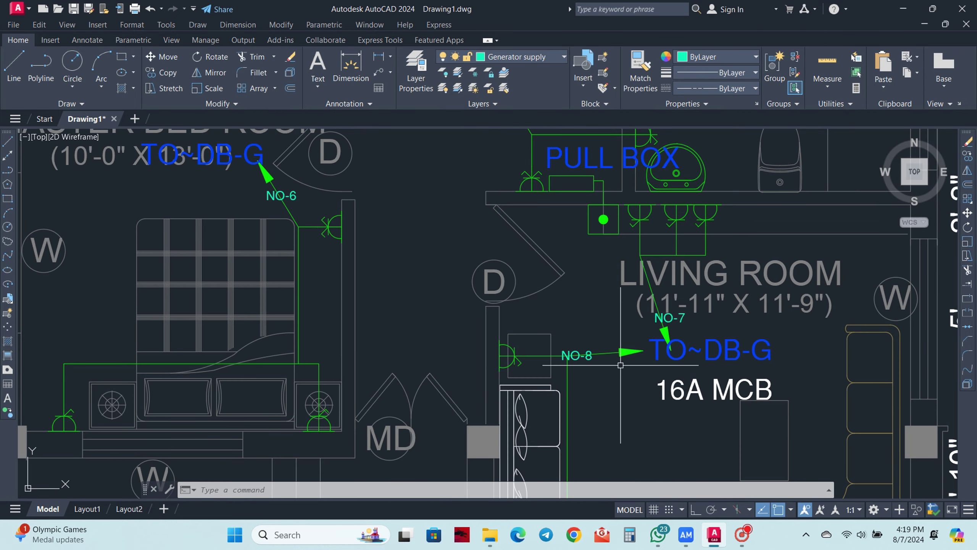
scroll(628, 354, "down", 2)
middle_click_drag(631, 356, 686, 359)
left_click(723, 381)
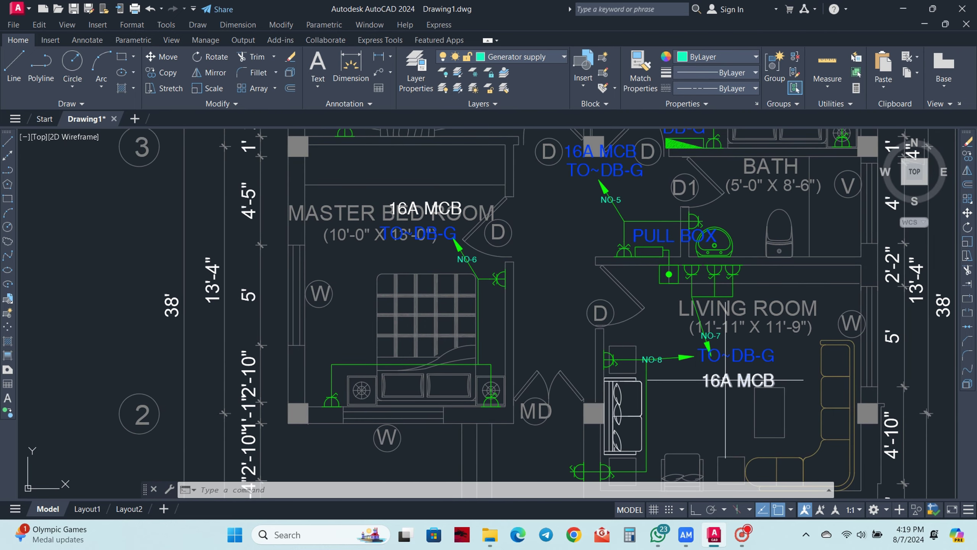
key("Escape")
scroll(723, 381, "down", 5)
scroll(502, 231, "up", 4)
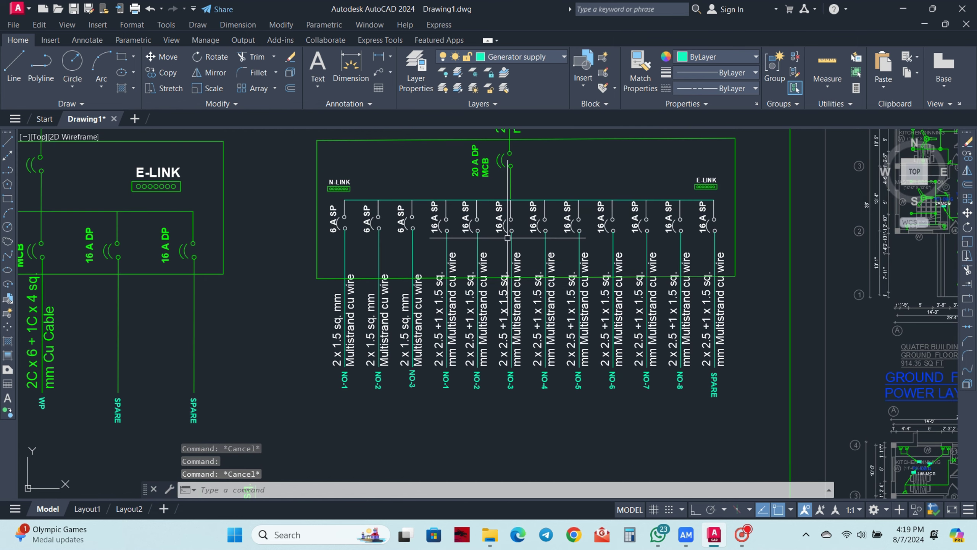
Step: Zoom out and centre the full SLD, including FIRST FLOOR DB, beside the floor plans
middle_click_drag(497, 255, 551, 258)
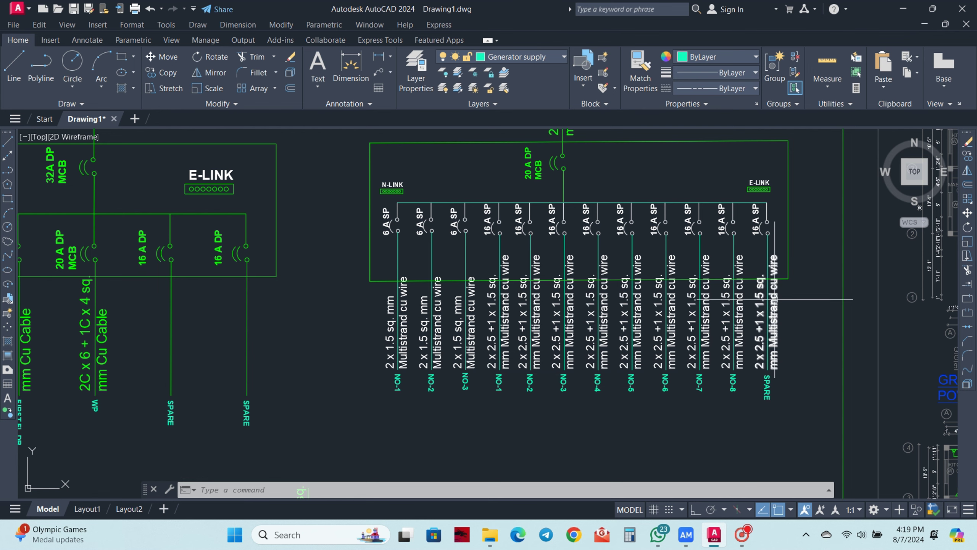
scroll(764, 381, "down", 4)
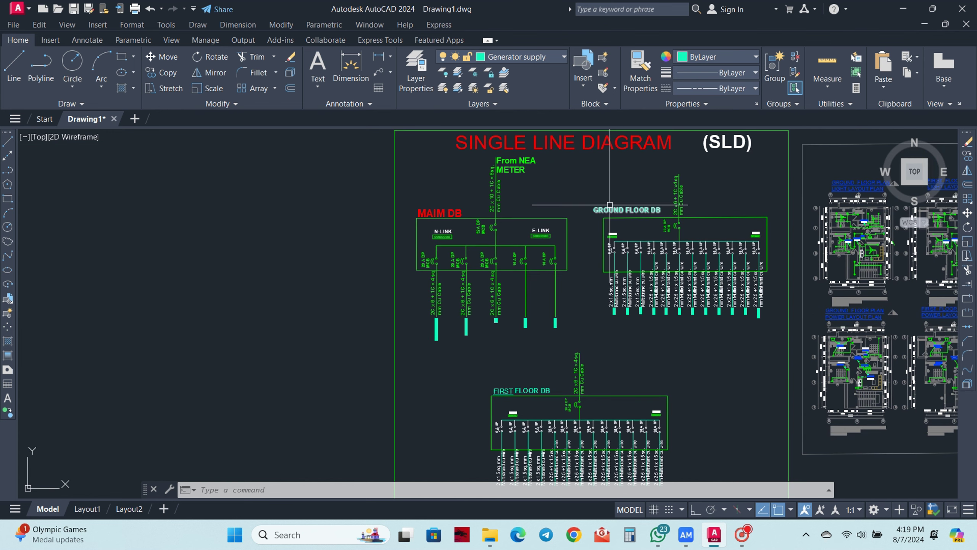
scroll(550, 273, "down", 4)
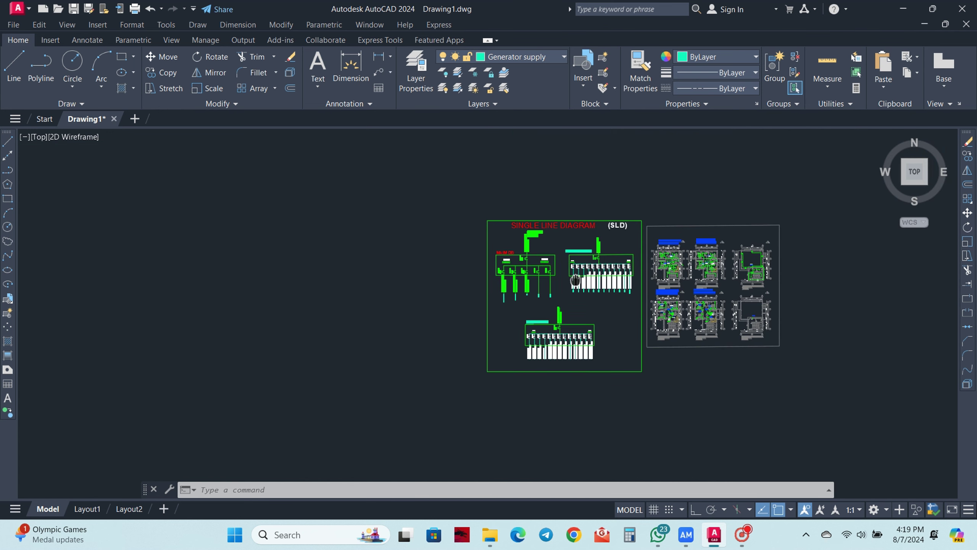
scroll(608, 281, "up", 4)
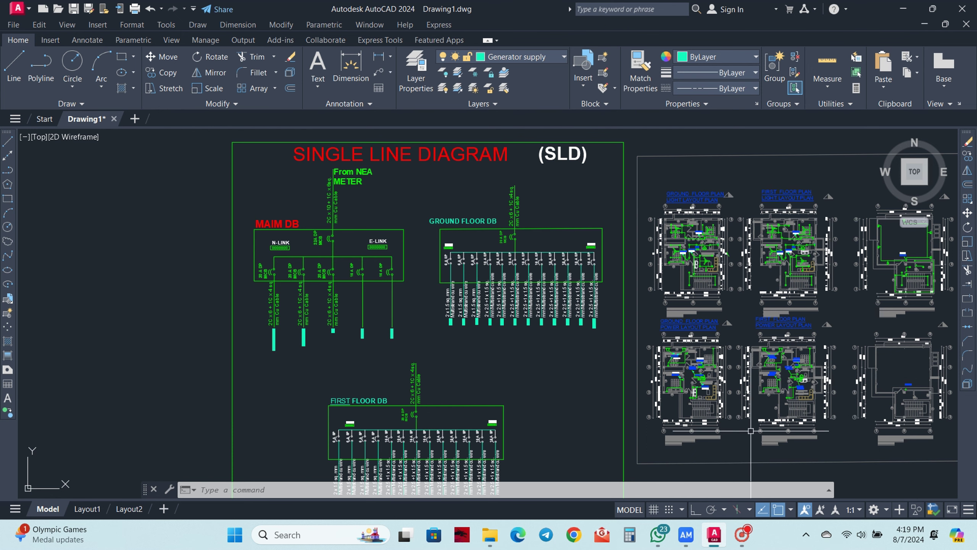
middle_click_drag(770, 341, 856, 221)
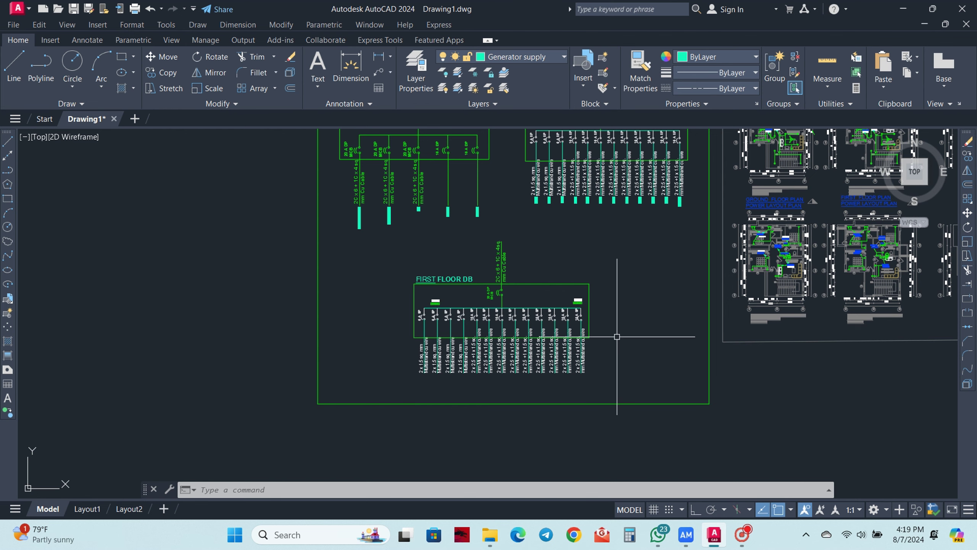
scroll(508, 262, "down", 1)
scroll(545, 358, "down", 3)
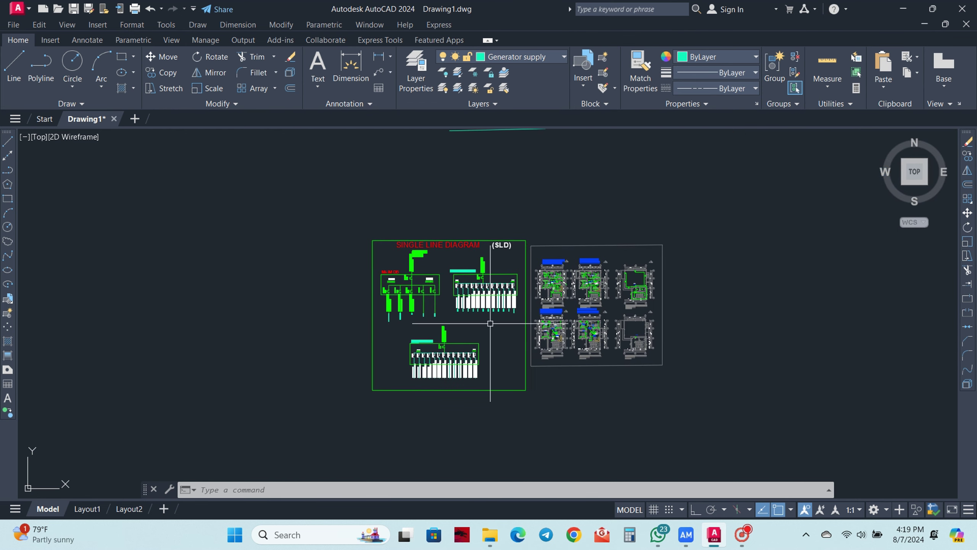
scroll(512, 342, "up", 4)
scroll(561, 366, "down", 1)
middle_click_drag(566, 372, 558, 331)
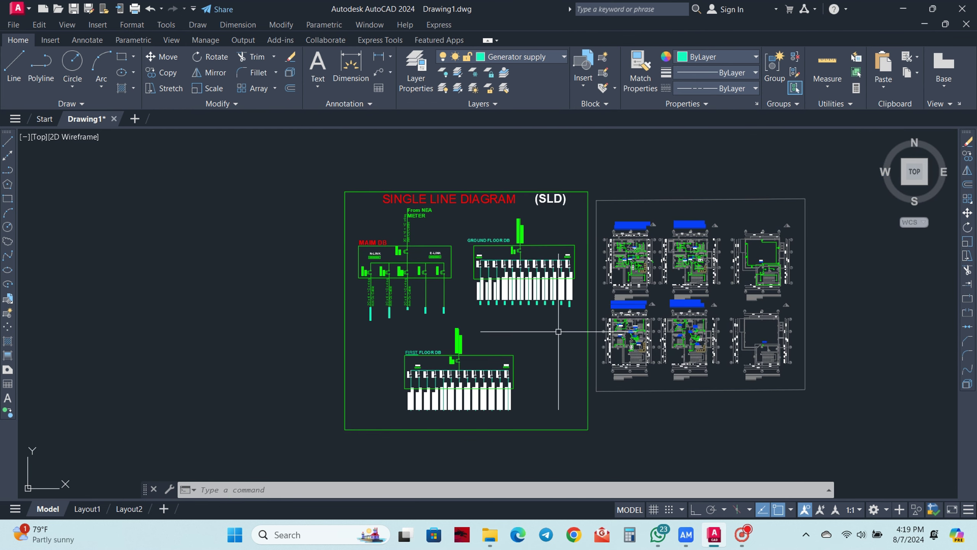